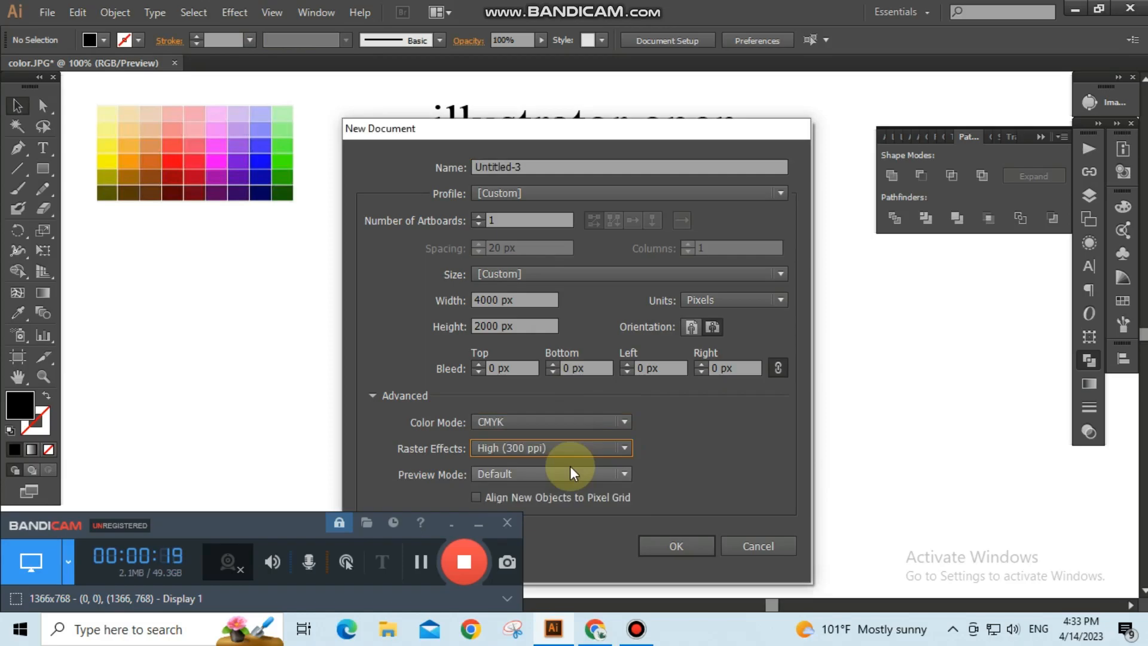
# Create the new 4000 × 2000 px CMYK document with High (300 ppi) raster effects.
pyautogui.click(686, 550)
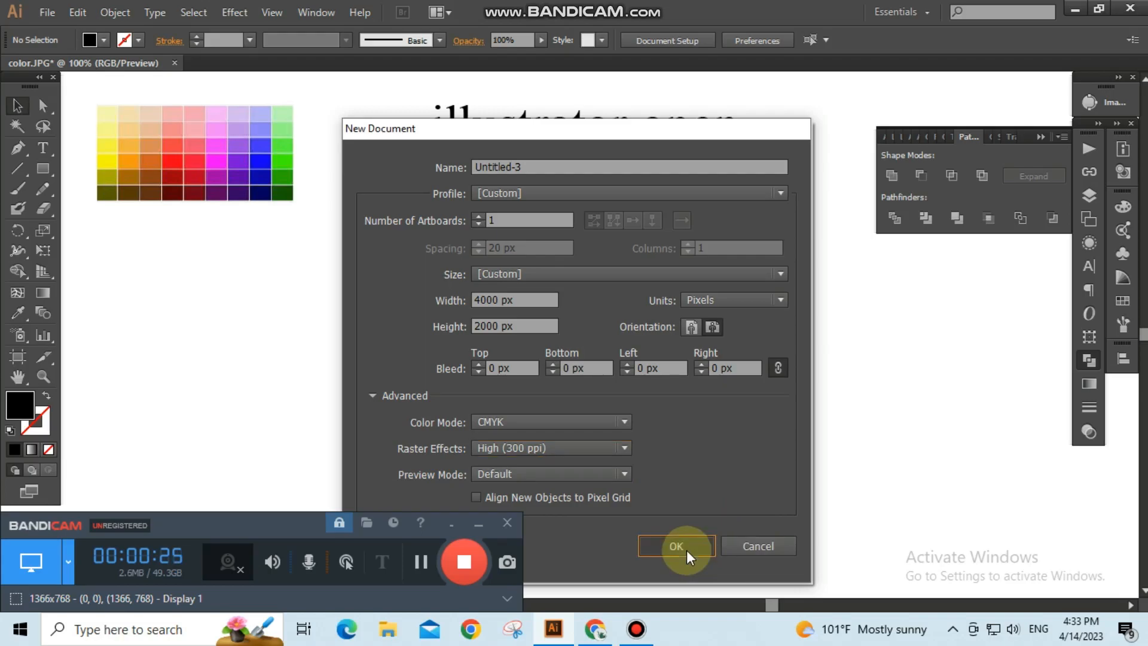
pyautogui.click(686, 550)
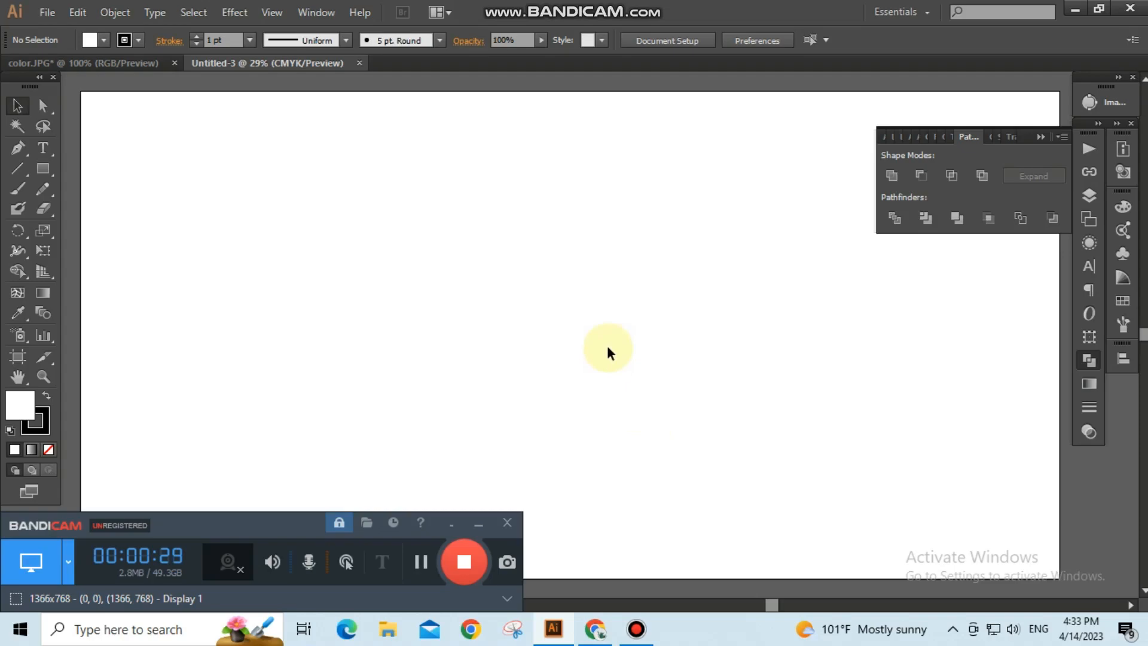
pyautogui.scroll(-1, 607, 347)
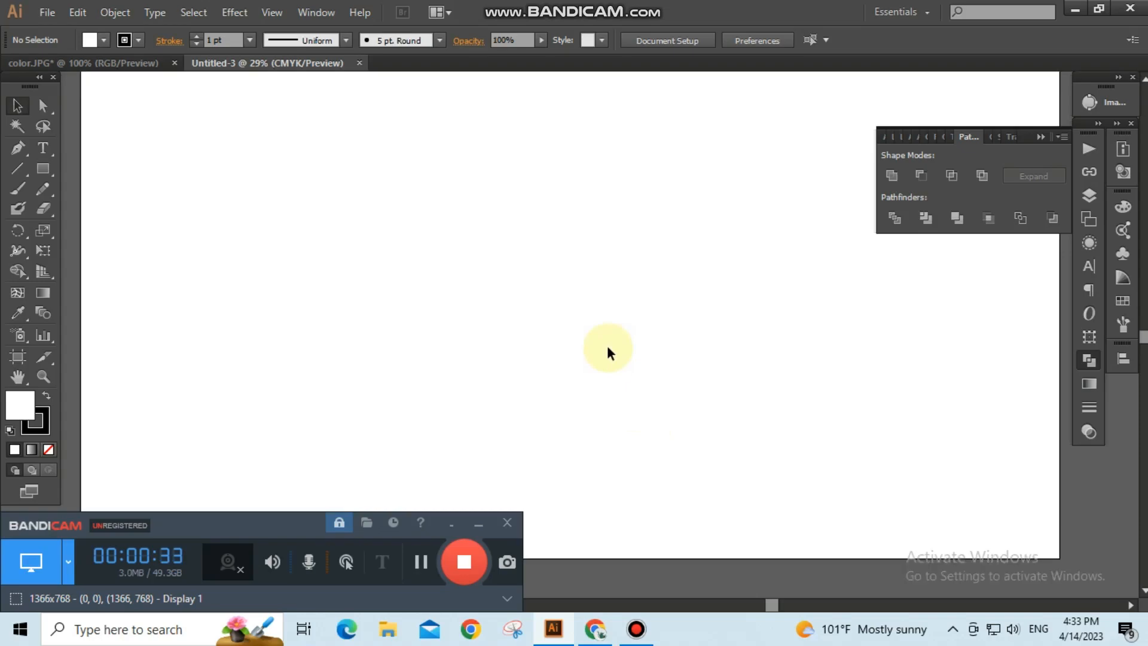
# Draw a circle with the Ellipse tool in the upper middle of the artboard.
pyautogui.click(48, 172)
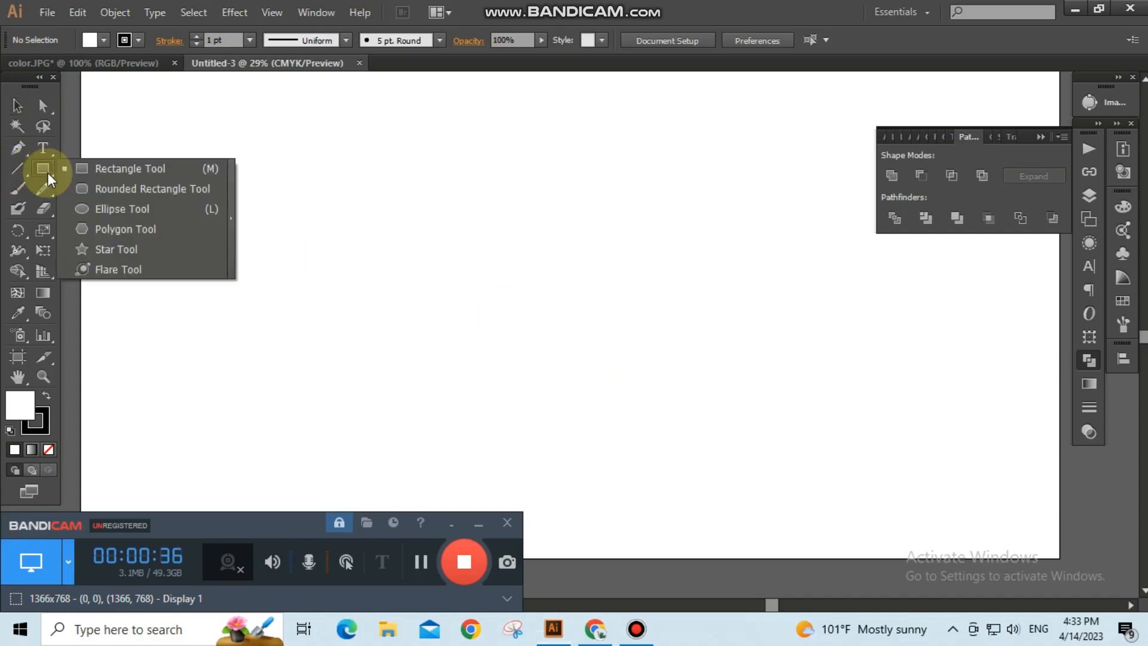
pyautogui.click(122, 209)
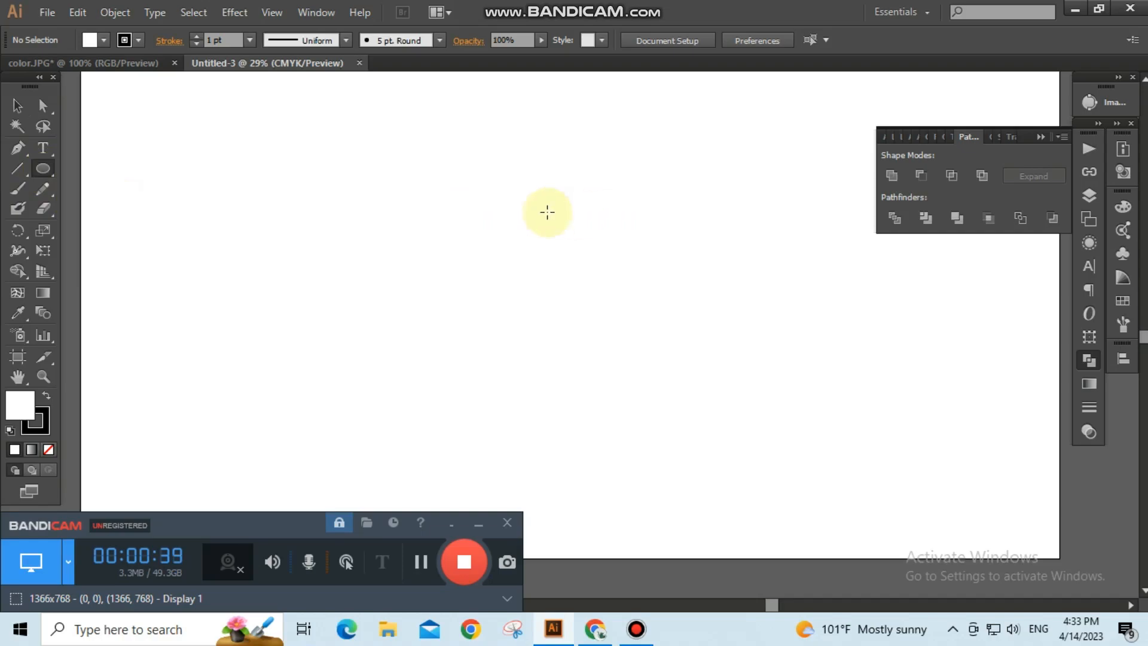
pyautogui.moveTo(488, 221); pyautogui.dragTo(623, 330)
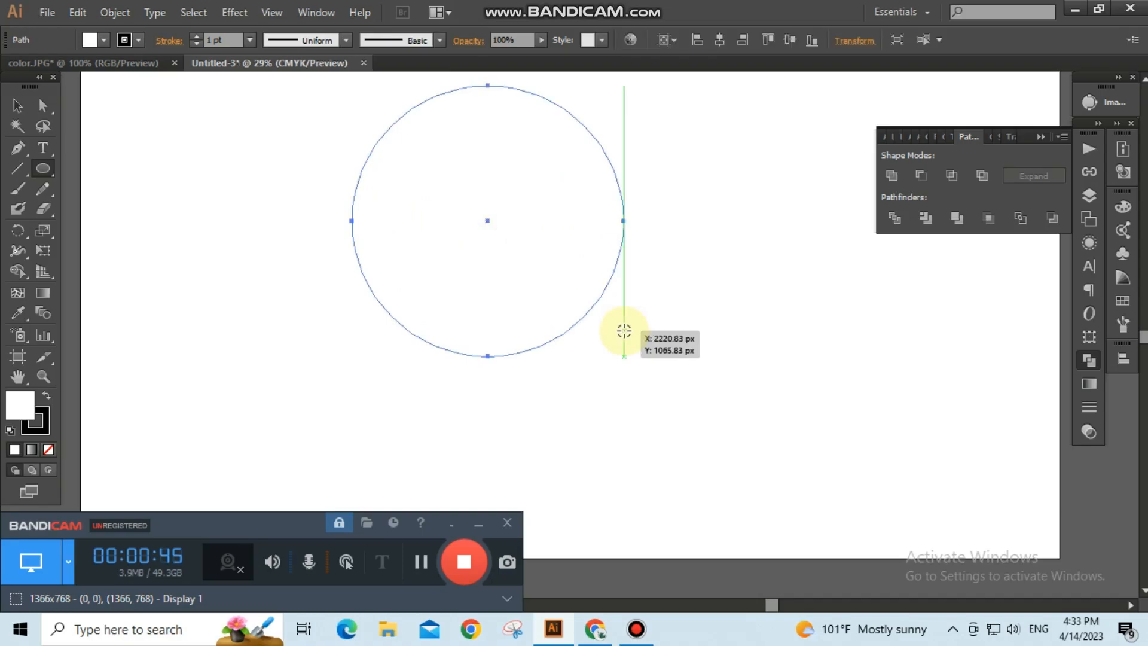
# Fill the circle with red and set its stroke to none.
pyautogui.click(103, 41)
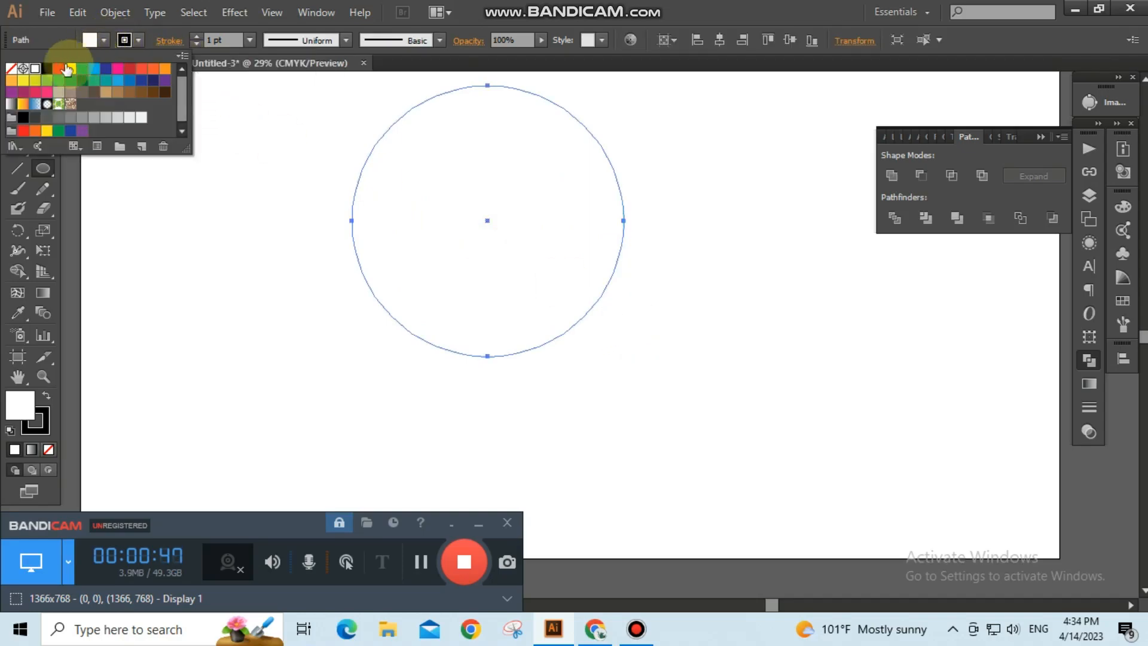
pyautogui.click(59, 73)
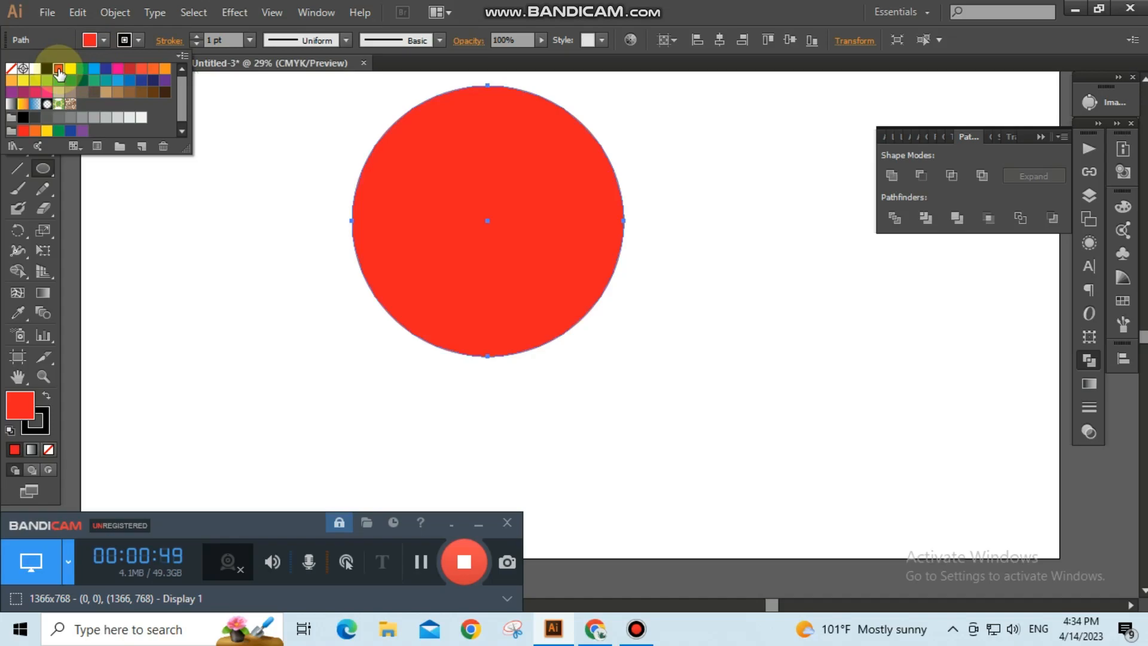
pyautogui.click(139, 41)
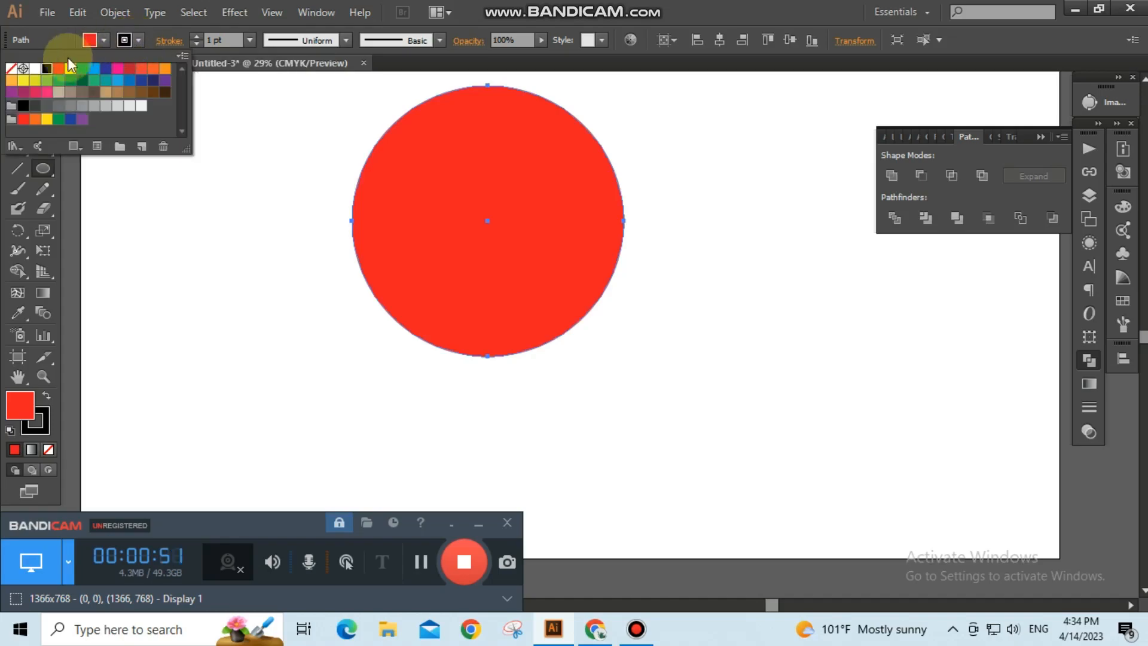
pyautogui.click(10, 68)
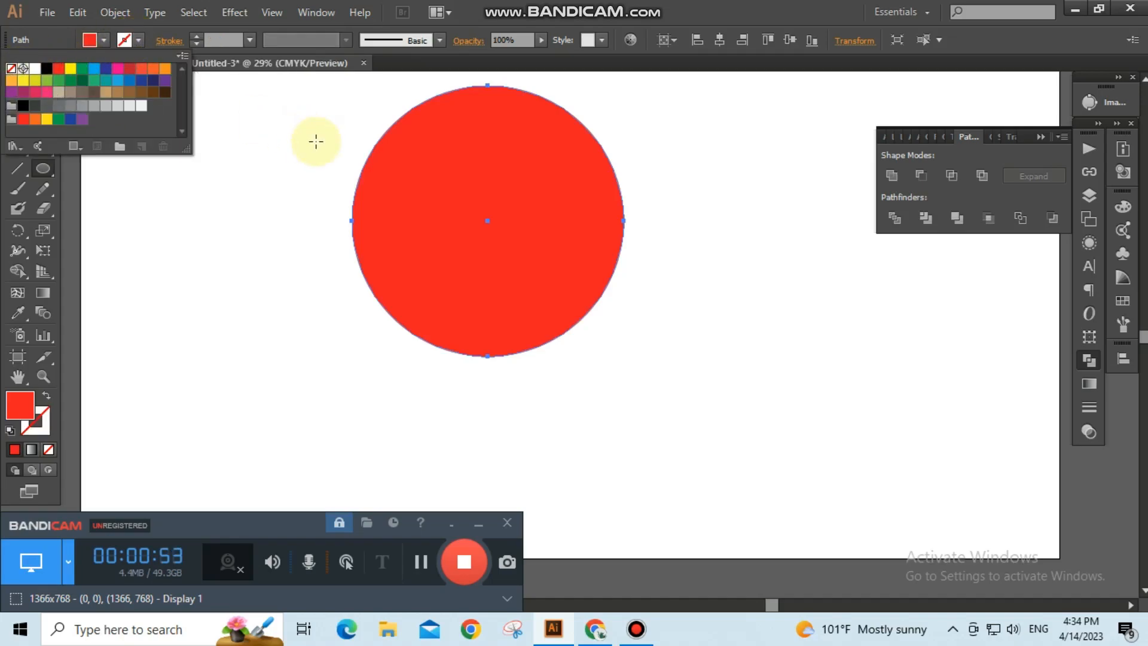
# Move the red circle down toward the centre of the artboard.
pyautogui.click(16, 106)
pyautogui.moveTo(468, 219); pyautogui.dragTo(603, 304)
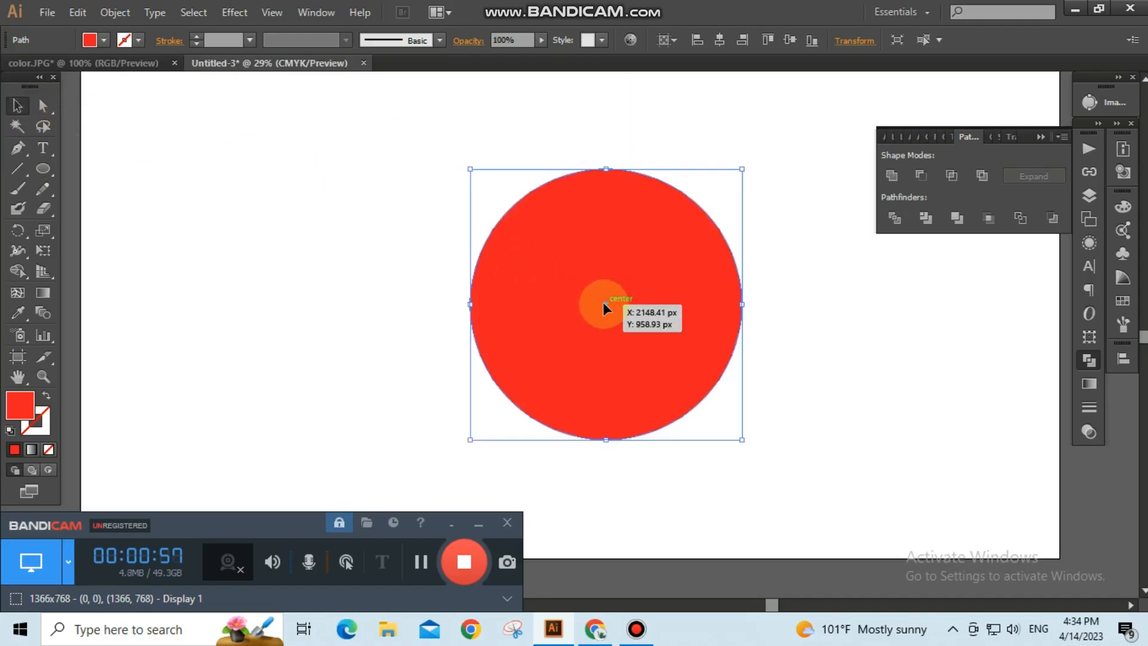
# Copy the red circle and paste the copy in place.
pyautogui.click(76, 12)
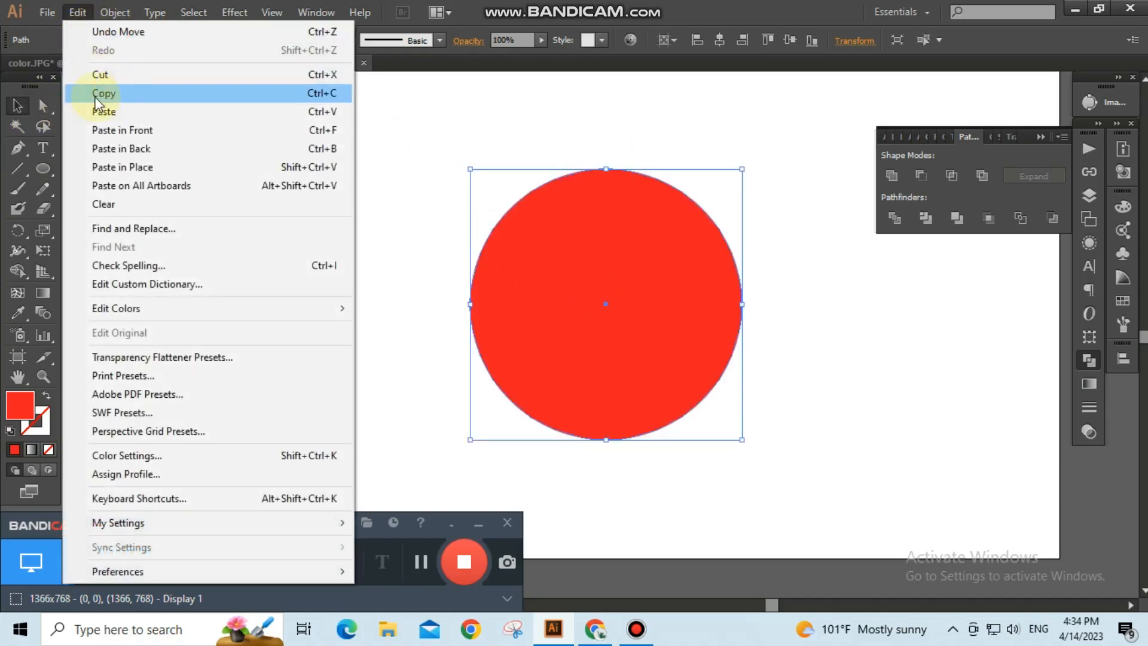
pyautogui.click(110, 93)
pyautogui.click(77, 12)
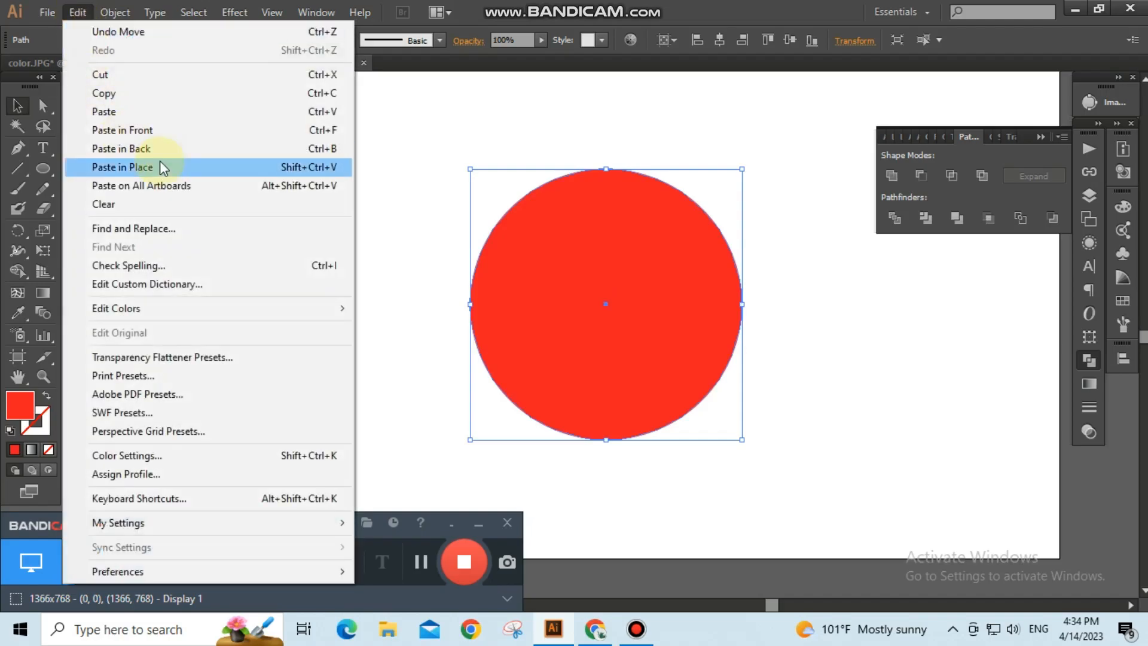
pyautogui.click(159, 171)
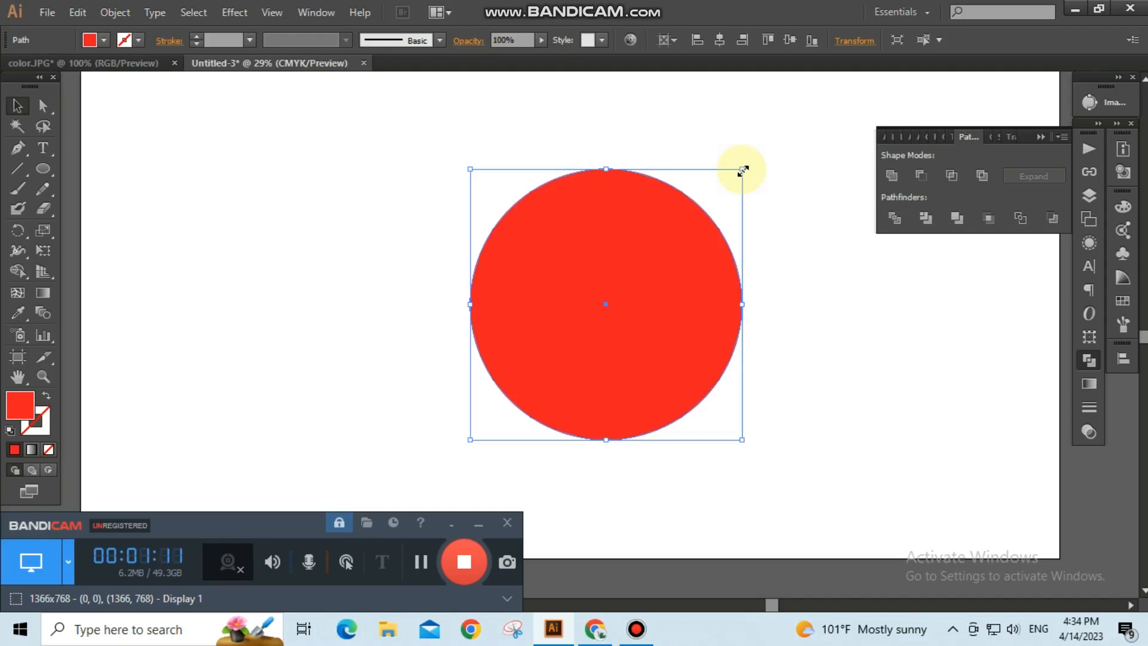
# Scale the pasted copy down to about half size and move it to the bottom of the red circle.
pyautogui.moveTo(743, 170); pyautogui.dragTo(694, 232)
pyautogui.moveTo(601, 303); pyautogui.dragTo(600, 374)
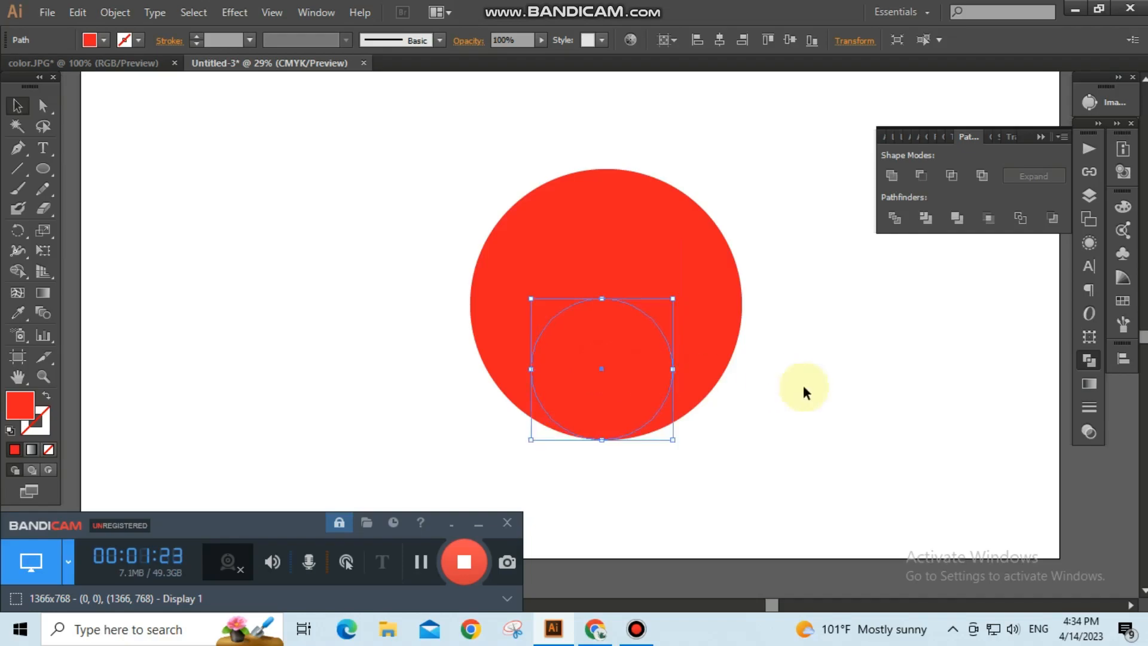
pyautogui.click(765, 383)
# Fill the smaller circle with white.
pyautogui.moveTo(451, 228); pyautogui.dragTo(753, 422)
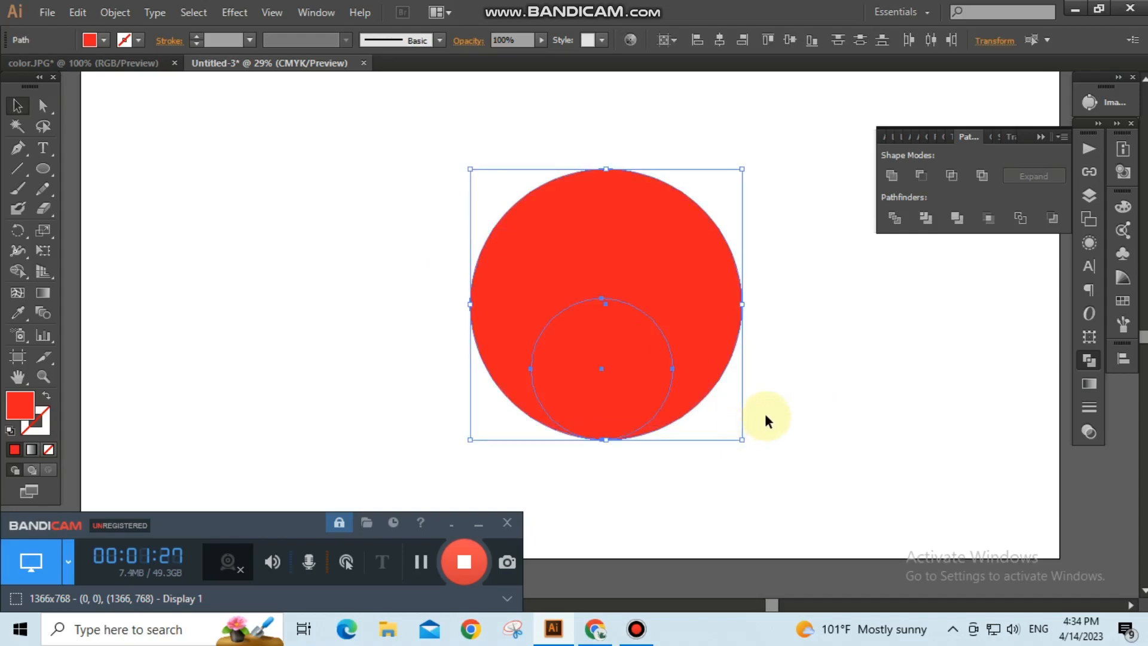
pyautogui.click(815, 410)
pyautogui.click(650, 359)
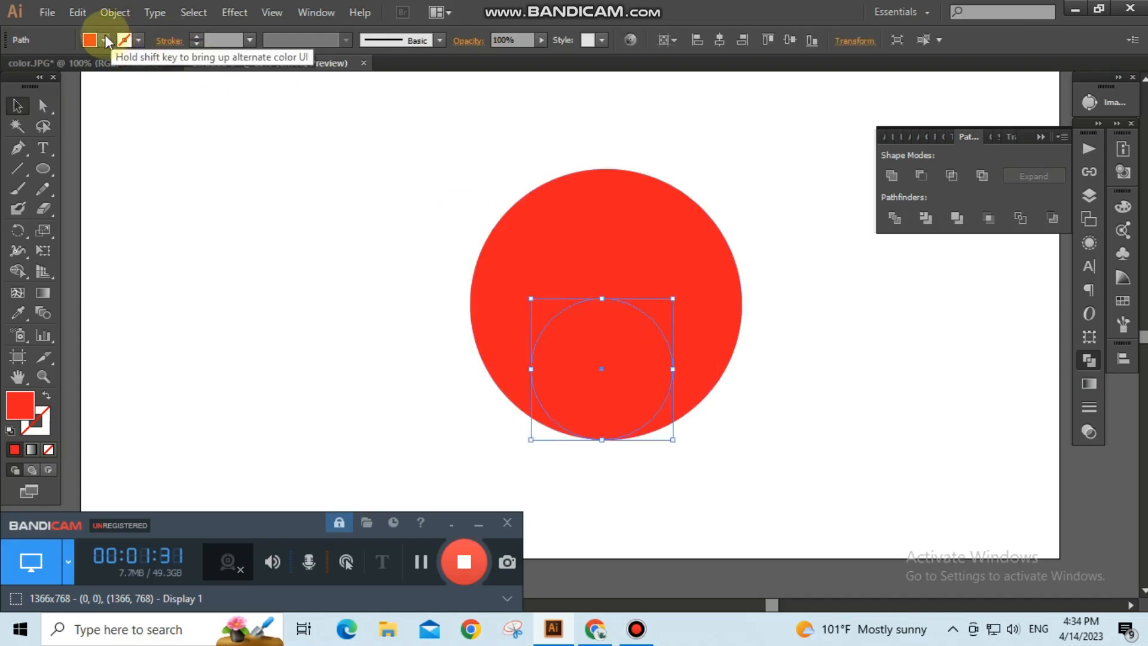
pyautogui.click(104, 40)
pyautogui.click(35, 68)
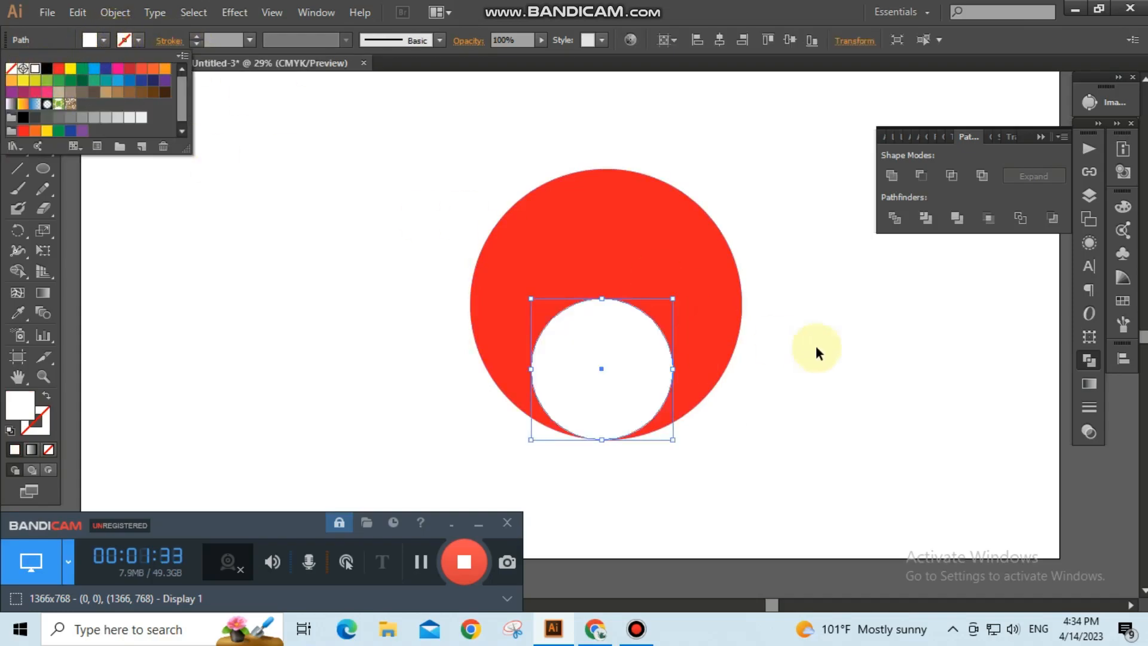
# Nudge the white circle down slightly.
pyautogui.click(803, 342)
pyautogui.click(783, 356)
pyautogui.click(615, 315)
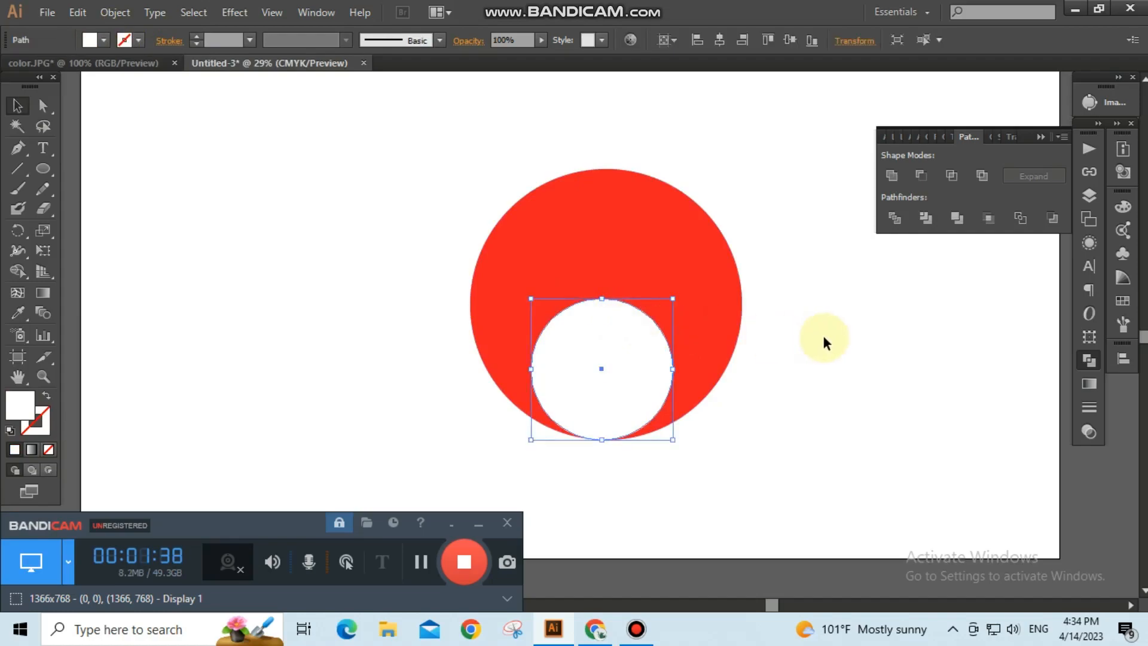
pyautogui.press('Down')
pyautogui.press('Down')
pyautogui.press('Down')
pyautogui.press('Down')
pyautogui.press('Down')
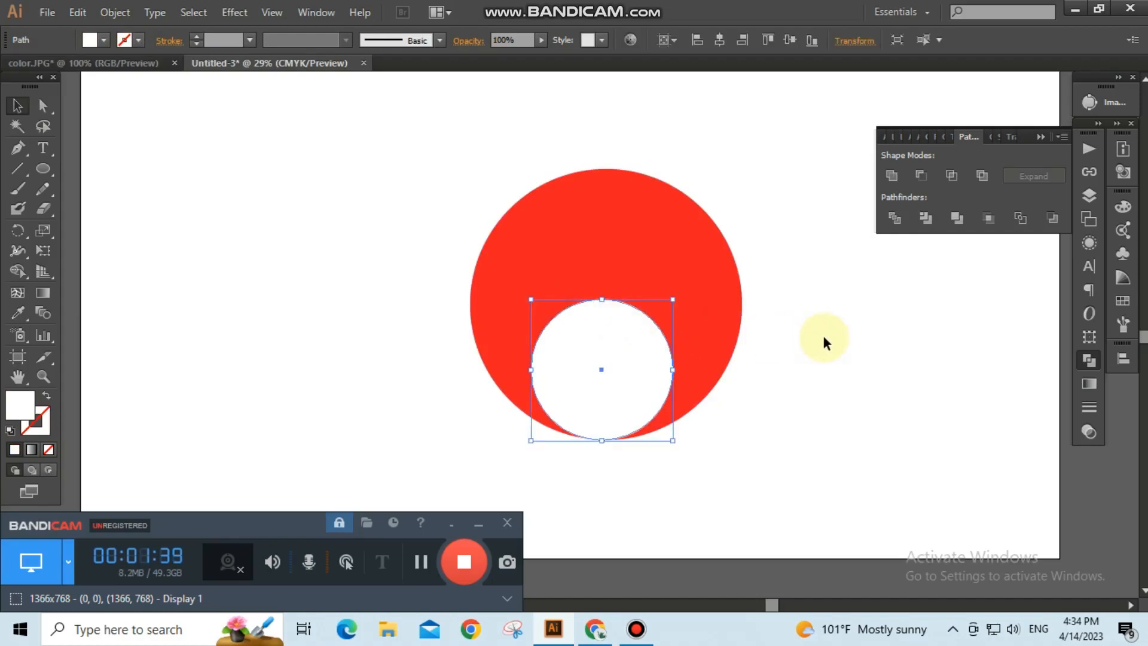
# Select both circles together and move them down slightly.
pyautogui.moveTo(372, 194); pyautogui.dragTo(802, 410)
pyautogui.click(654, 347)
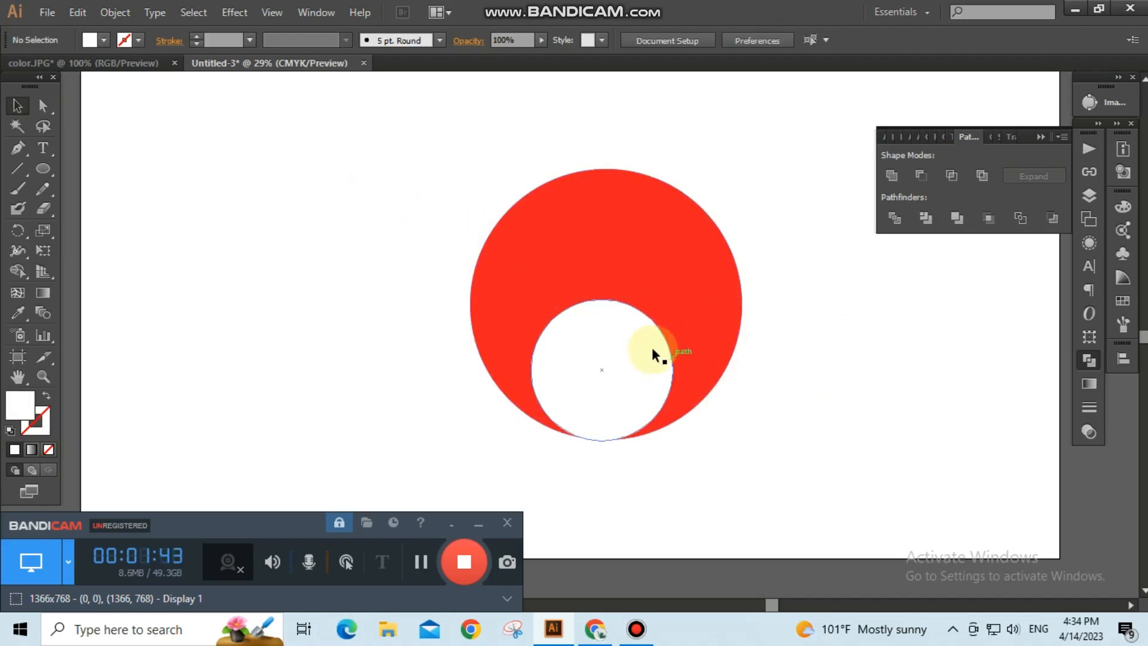
pyautogui.click(807, 395)
pyautogui.moveTo(366, 239); pyautogui.dragTo(824, 432)
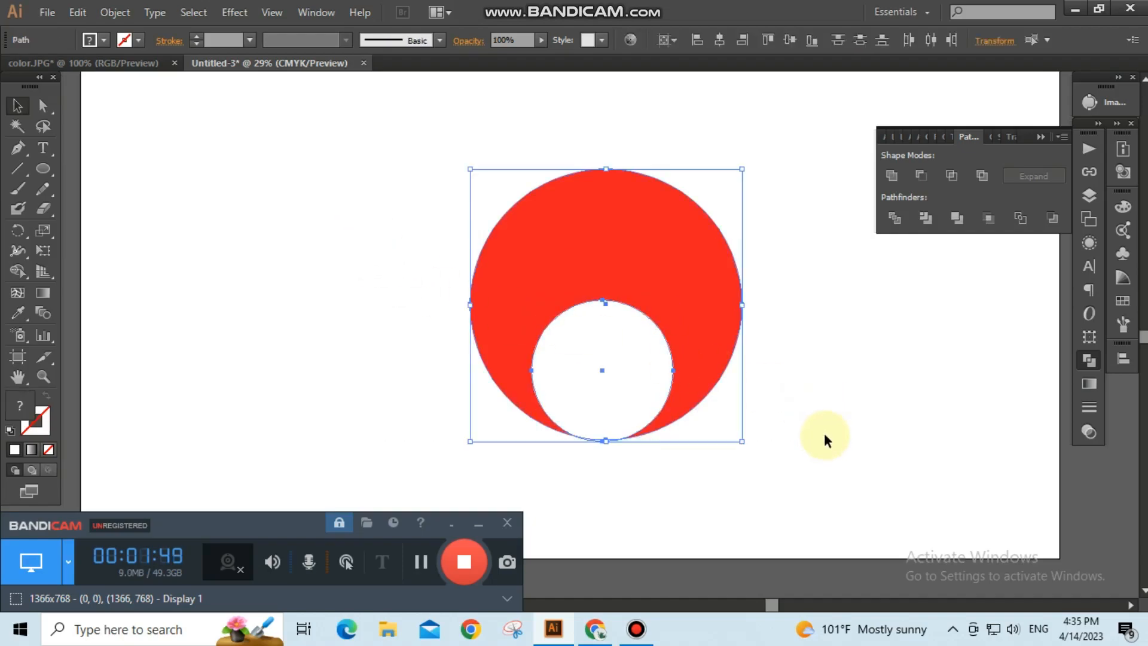
pyautogui.click(824, 436)
pyautogui.click(628, 366)
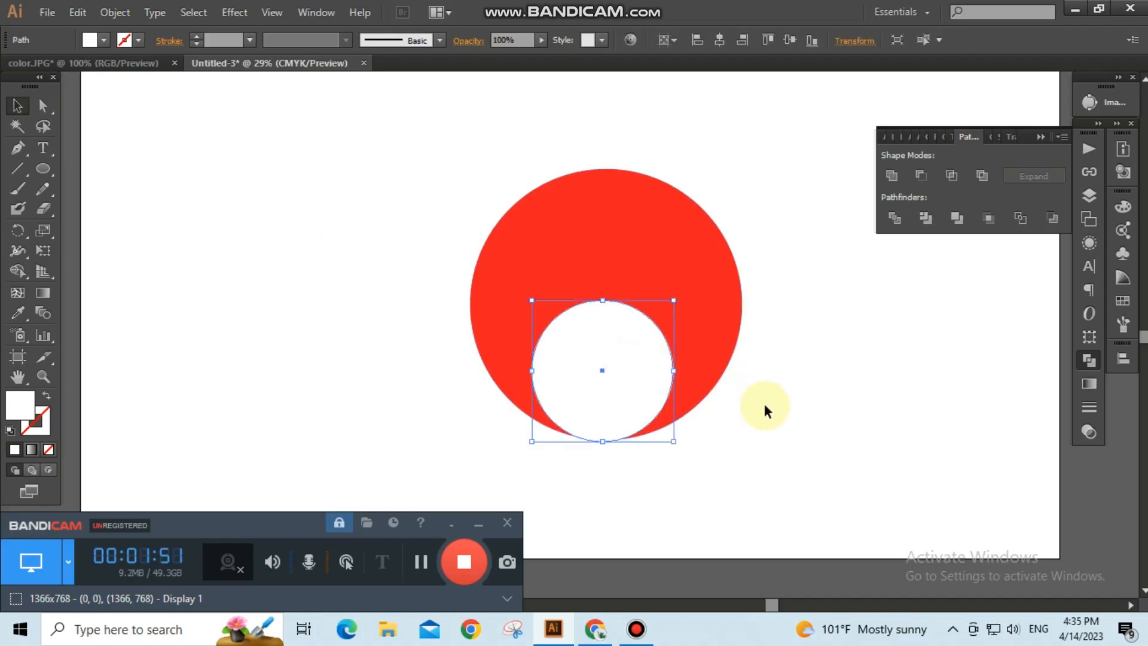
pyautogui.moveTo(435, 274); pyautogui.dragTo(795, 428)
pyautogui.click(792, 417)
pyautogui.click(640, 362)
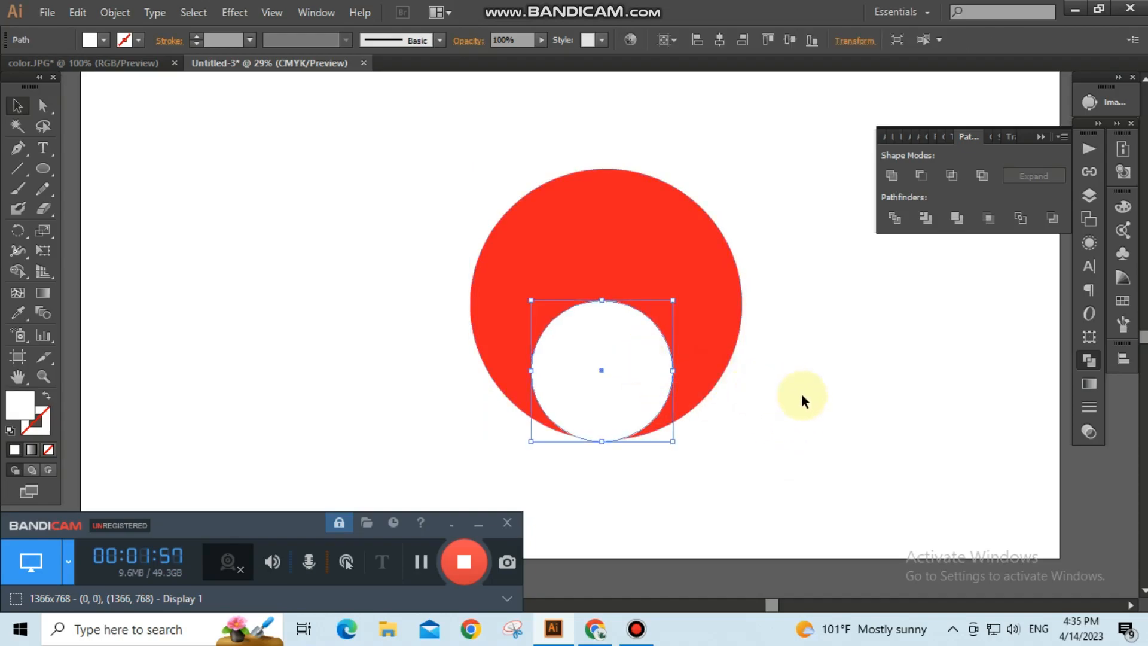
pyautogui.moveTo(376, 263); pyautogui.dragTo(854, 426)
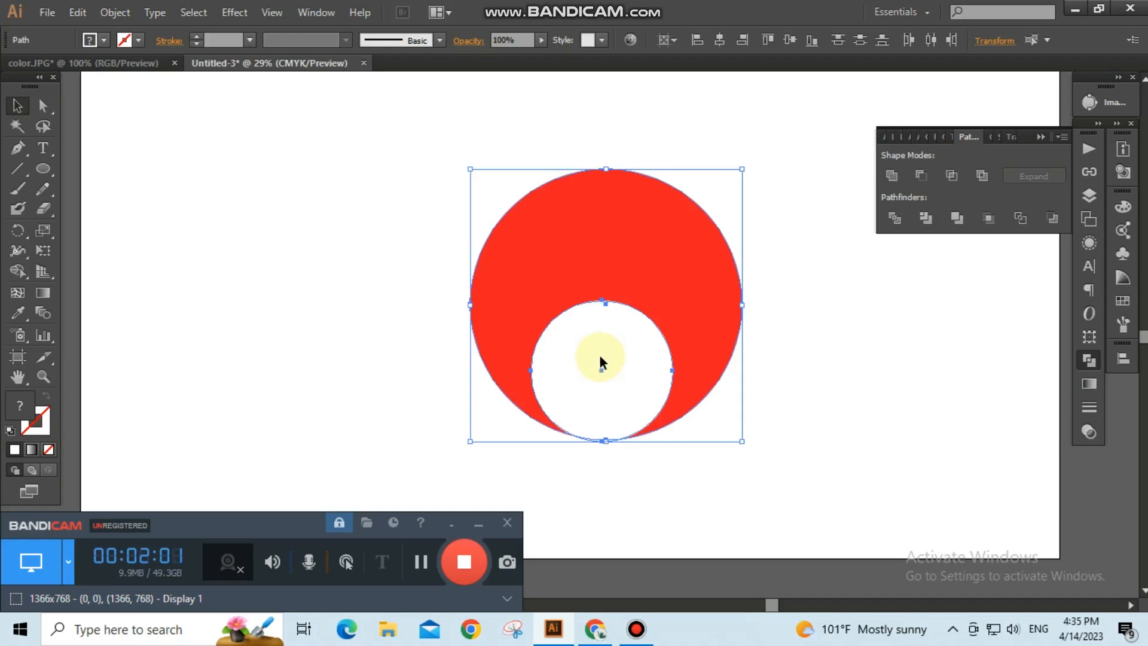
pyautogui.moveTo(601, 358); pyautogui.dragTo(601, 359)
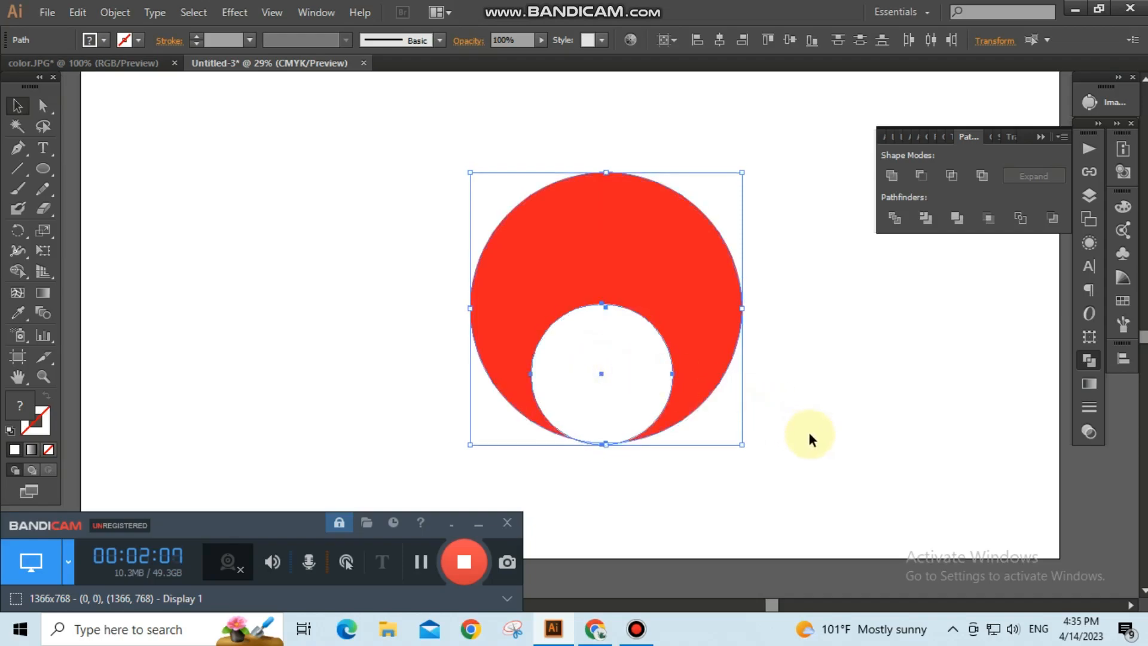
# Slightly shrink the white circle from its corner so it sits inside the red circle's bottom edge.
pyautogui.click(793, 455)
pyautogui.click(627, 391)
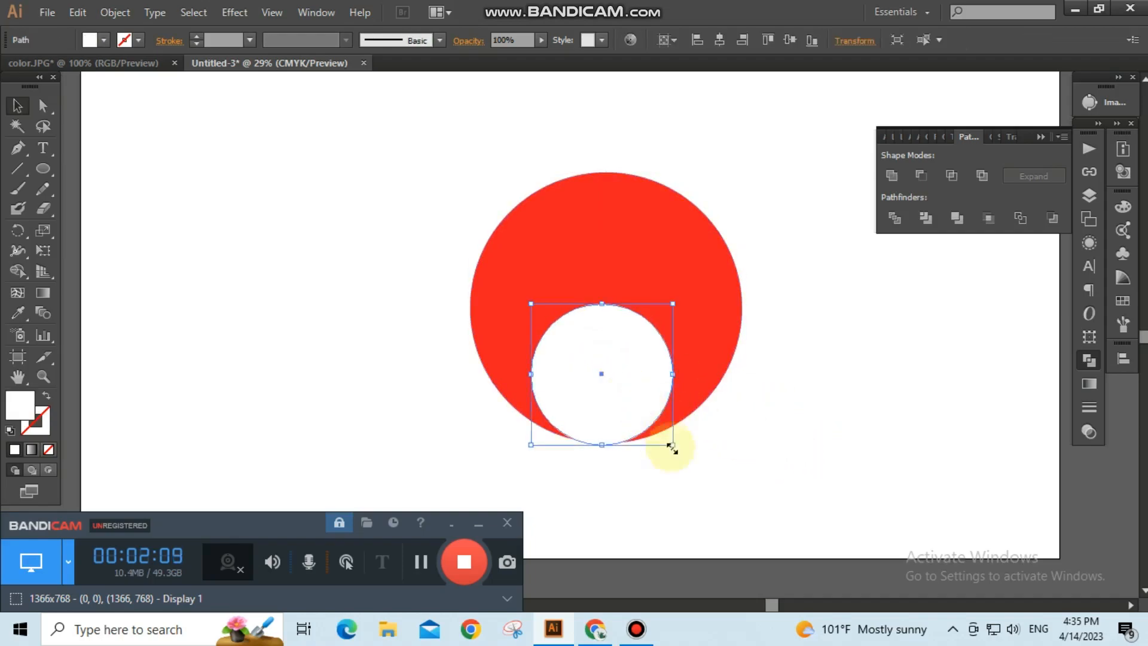
pyautogui.scroll(1, 629, 399)
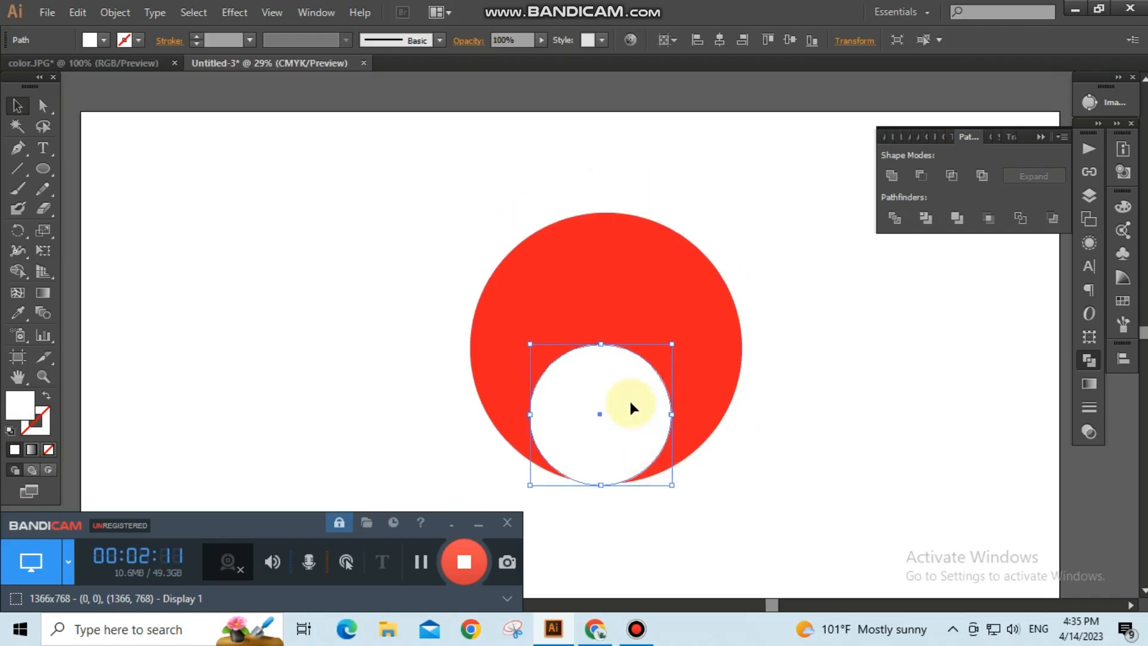
pyautogui.scroll(-1, 635, 404)
pyautogui.scroll(1, 614, 404)
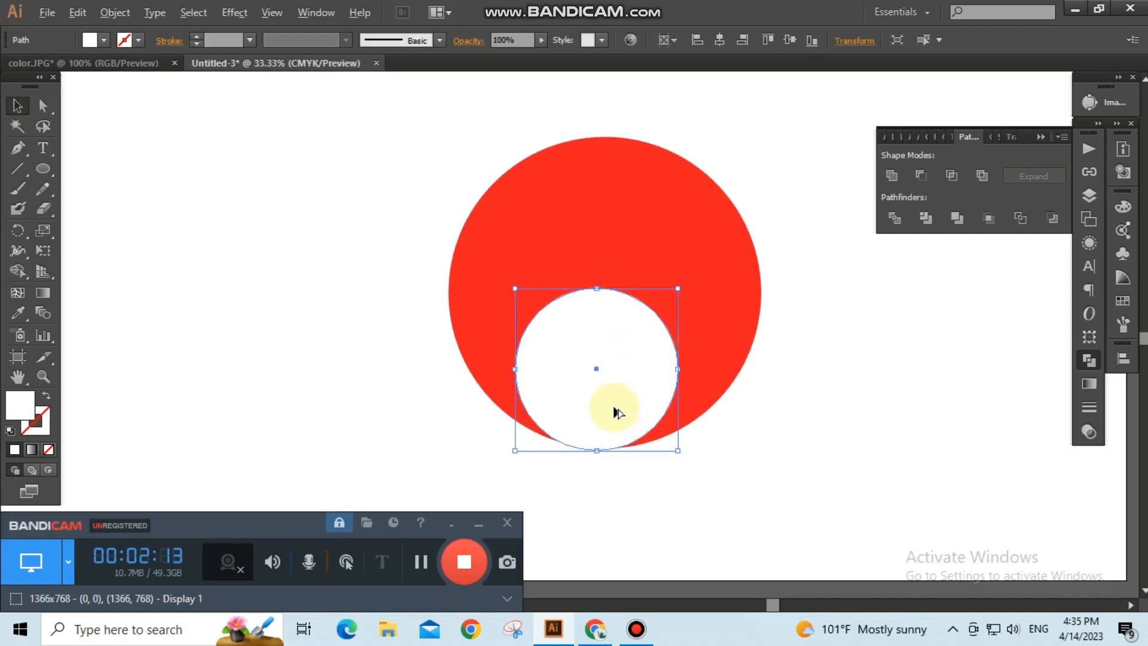
pyautogui.scroll(2, 616, 413)
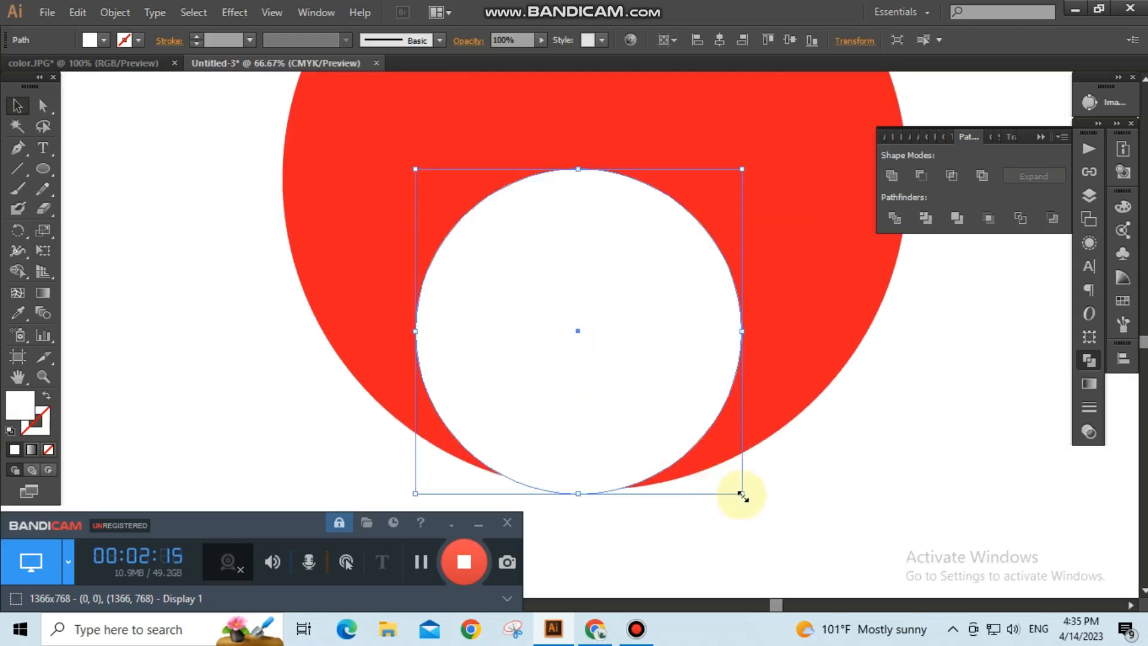
pyautogui.moveTo(743, 495); pyautogui.dragTo(739, 496)
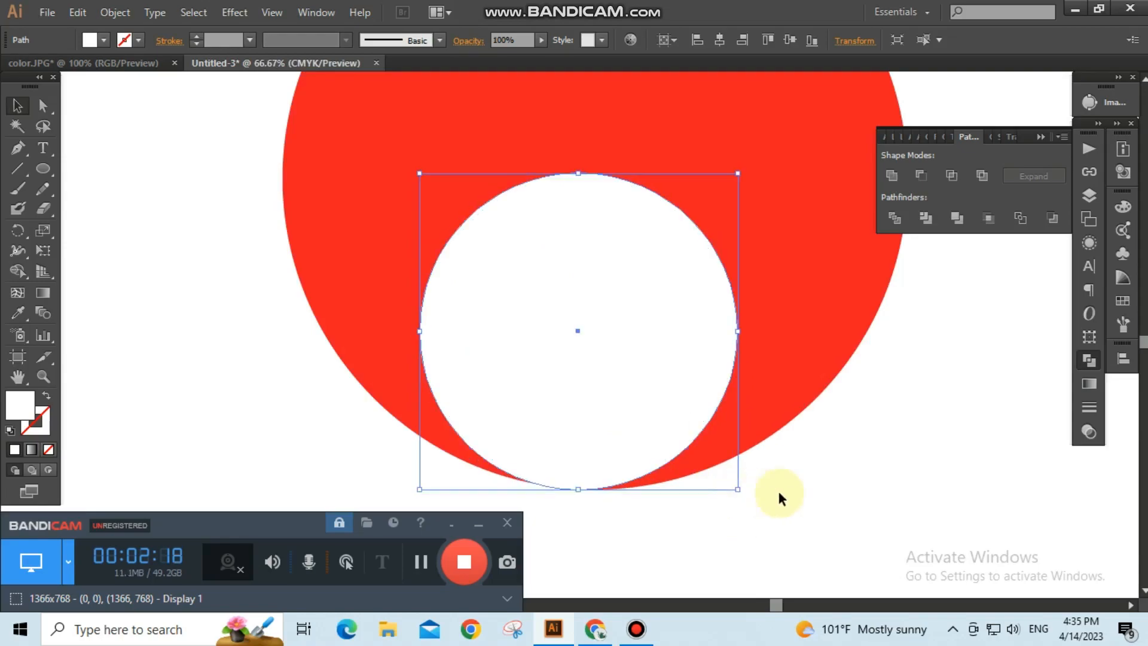
pyautogui.click(823, 486)
pyautogui.scroll(-1, 710, 355)
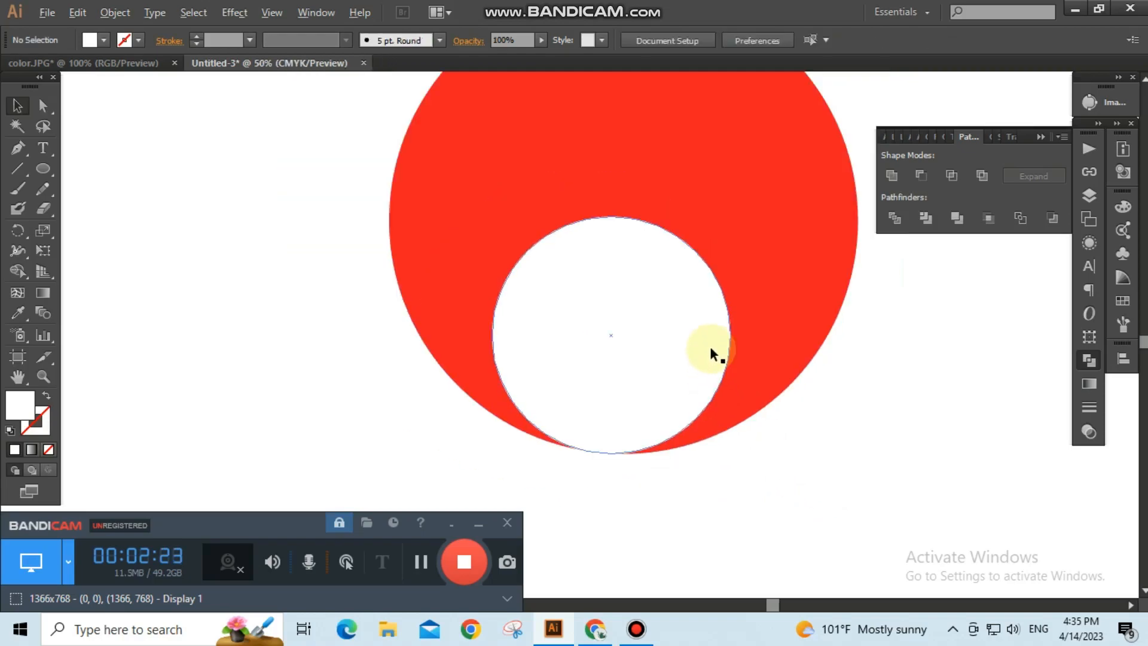
# Draw a horizontal line across the red circle along the white circle's top and give it a solid stroke.
pyautogui.click(18, 173)
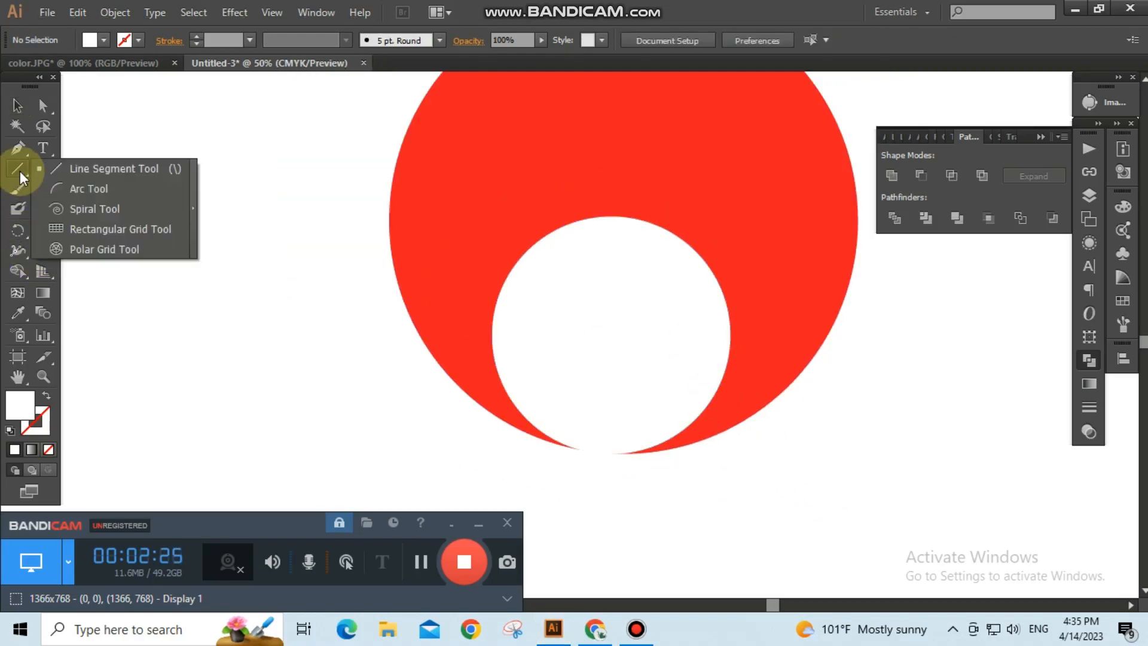
pyautogui.moveTo(19, 171); pyautogui.dragTo(48, 170)
pyautogui.moveTo(117, 169); pyautogui.dragTo(118, 170)
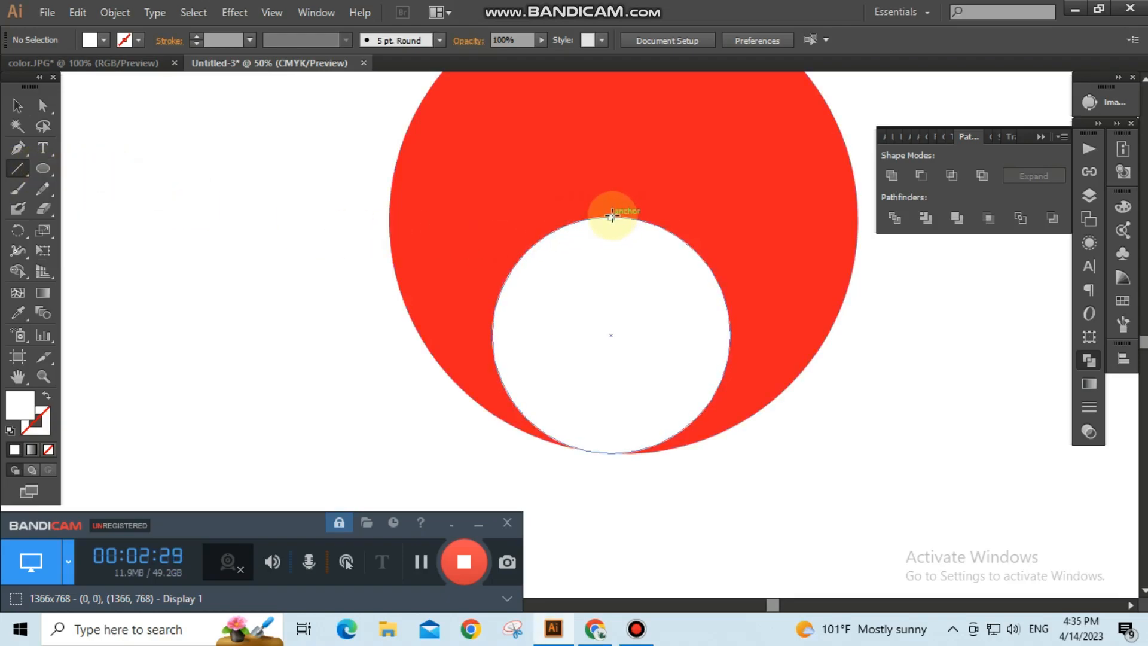
pyautogui.moveTo(610, 216); pyautogui.dragTo(875, 240)
pyautogui.click(49, 418)
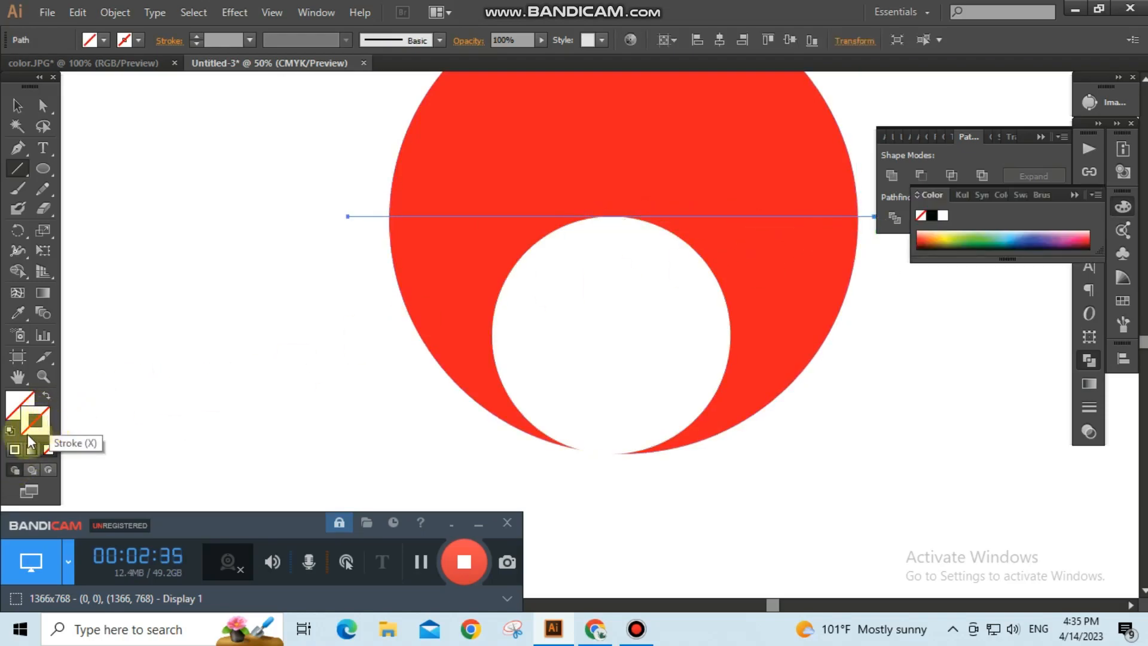
pyautogui.click(15, 449)
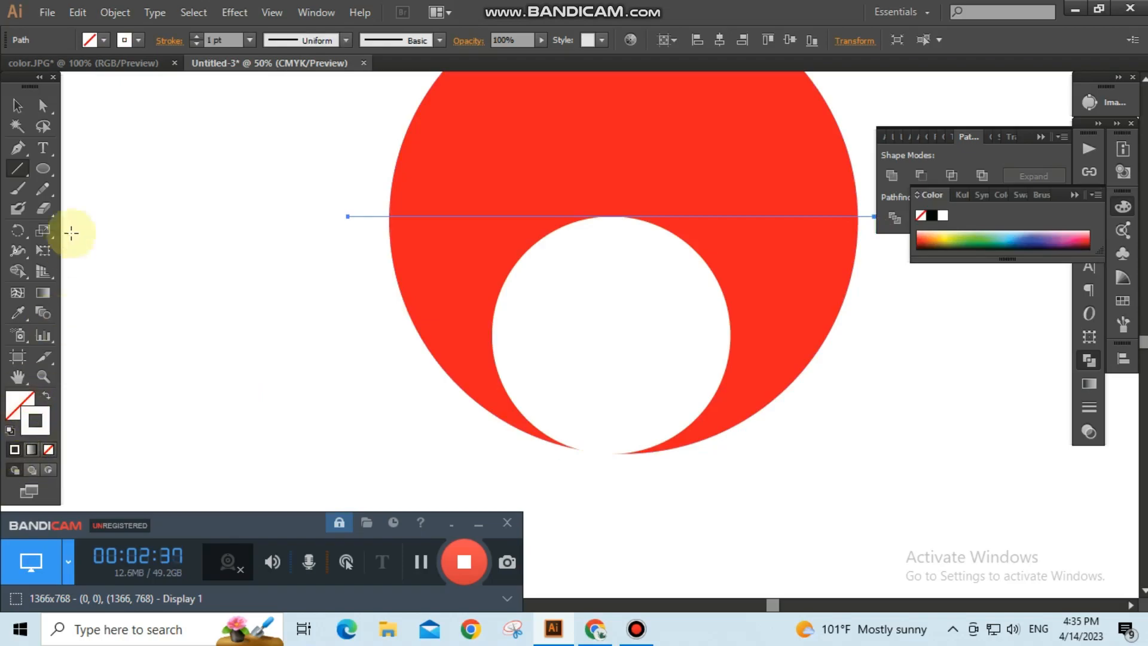
# Set the horizontal line's stroke colour to CMYK Red and deselect it.
pyautogui.click(135, 40)
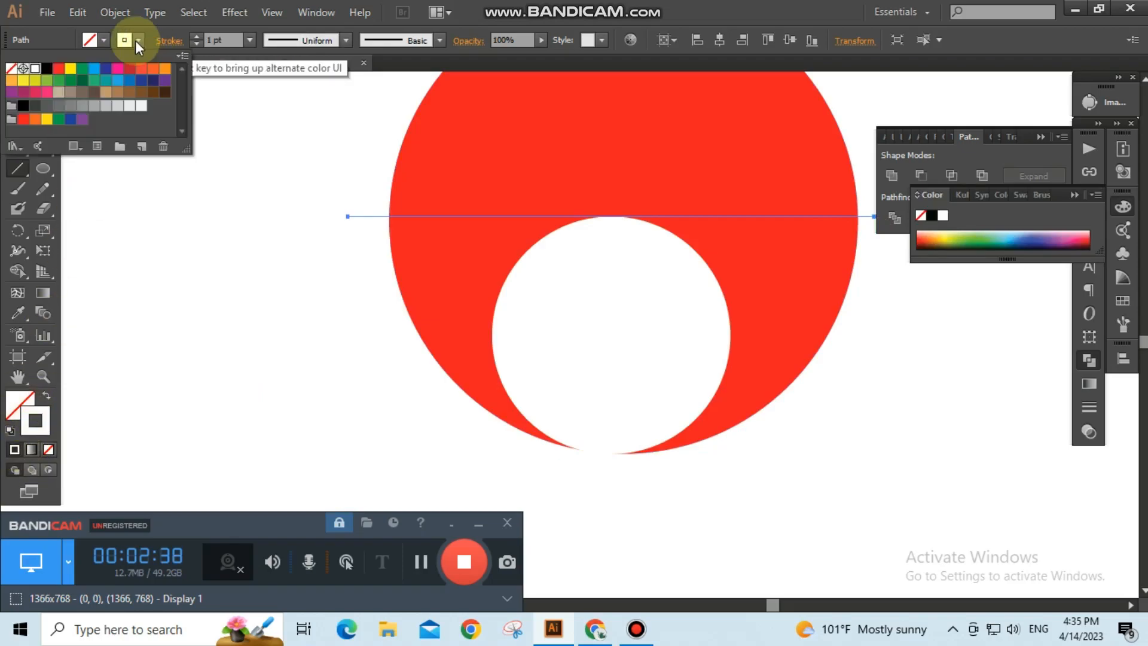
pyautogui.click(57, 71)
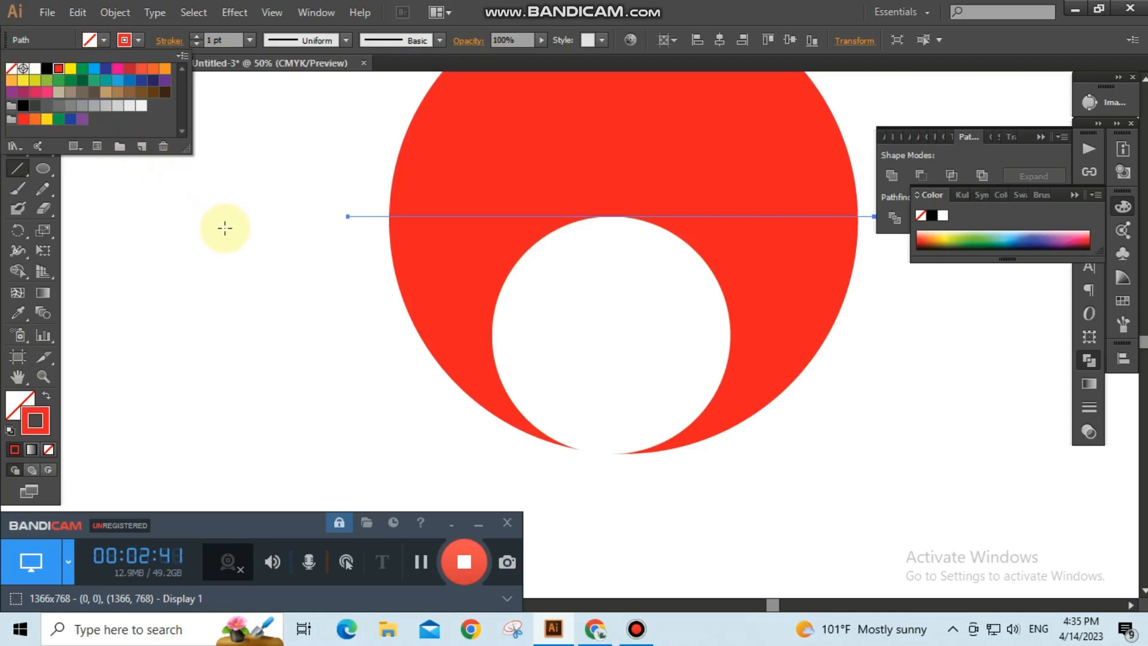
pyautogui.click(17, 106)
pyautogui.click(79, 124)
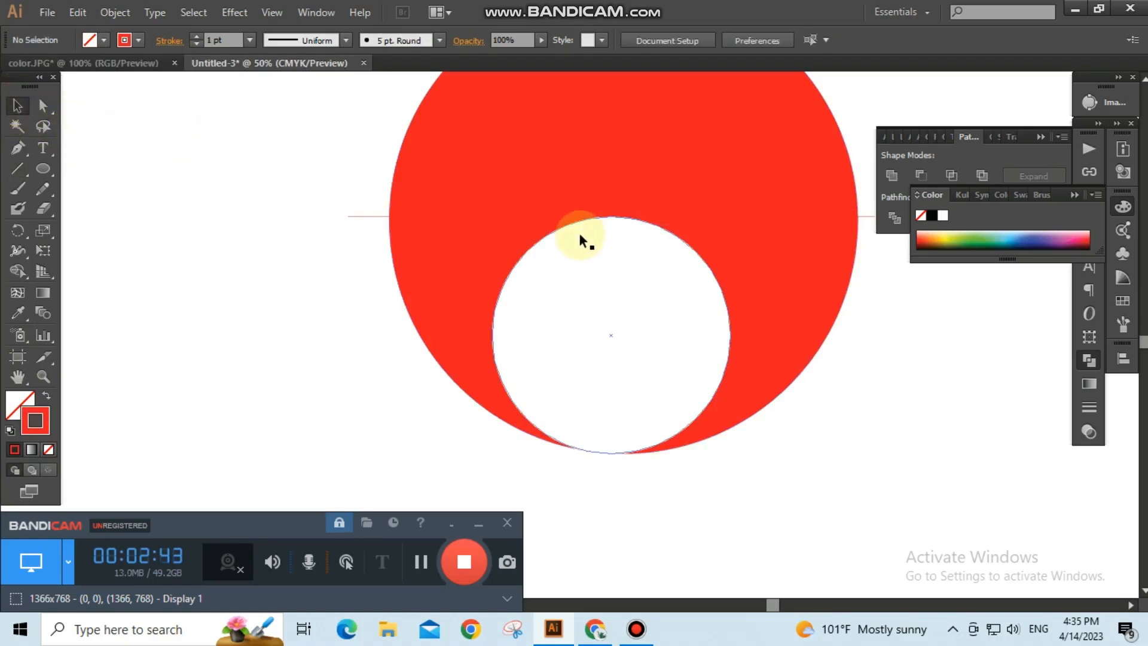
# Draw a vertical line through the middle of the red and white circles.
pyautogui.scroll(-1, 578, 240)
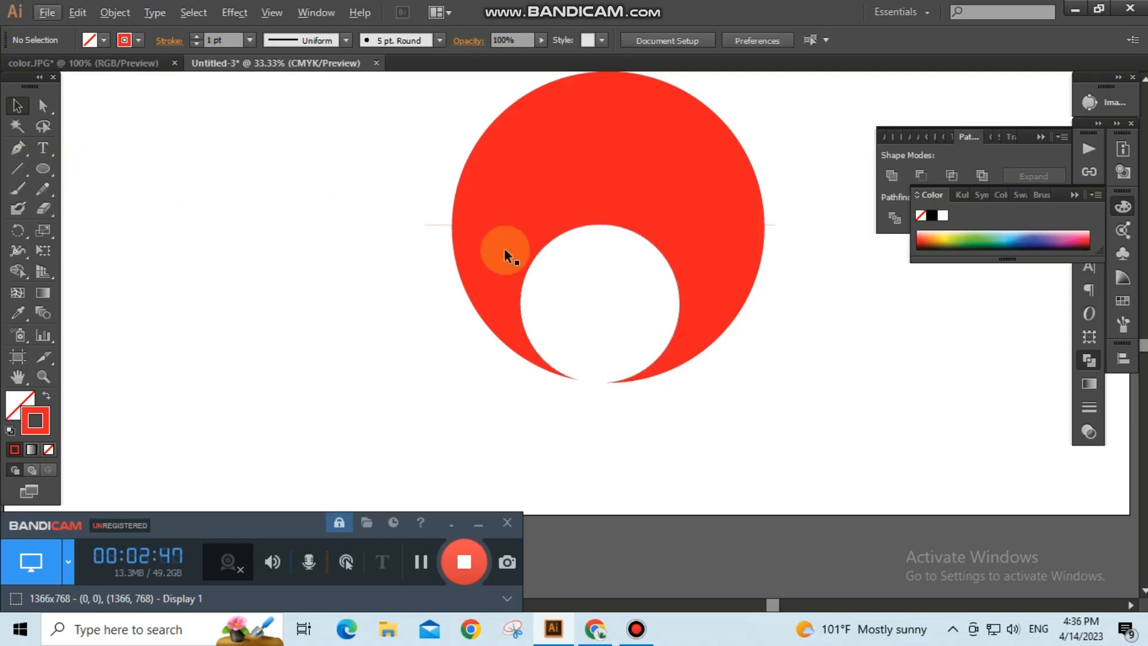
pyautogui.scroll(1, 585, 301)
pyautogui.scroll(1, 586, 302)
pyautogui.click(17, 169)
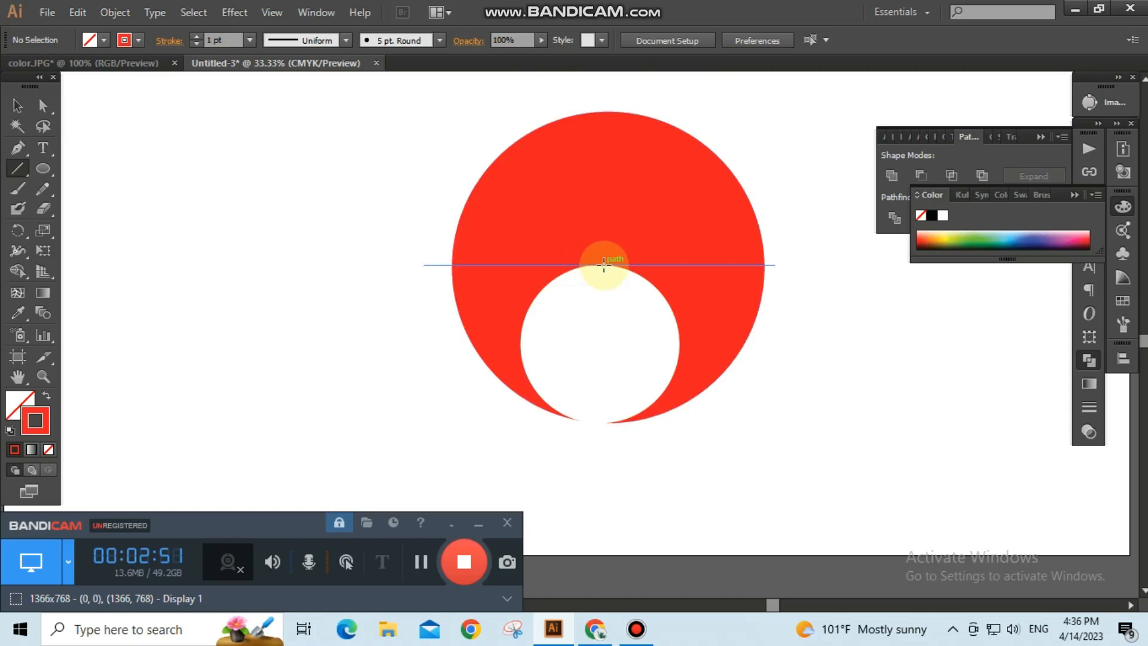
pyautogui.moveTo(604, 264); pyautogui.dragTo(597, 440)
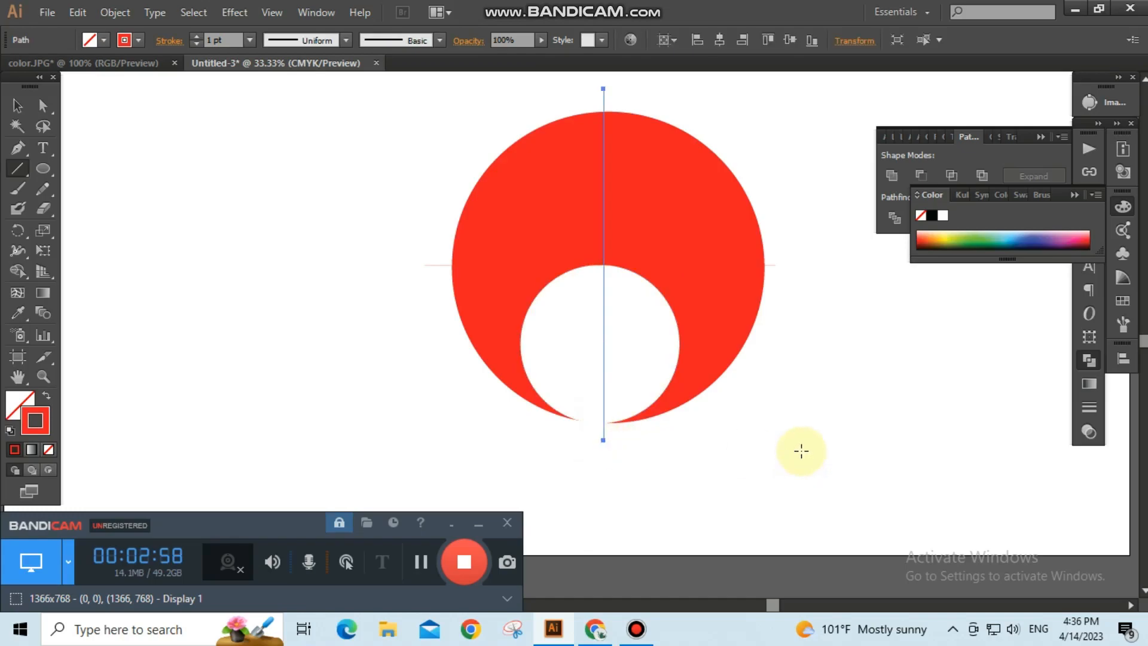
# Nudge the white circle slightly right so it centres on the vertical line.
pyautogui.click(17, 105)
pyautogui.click(123, 162)
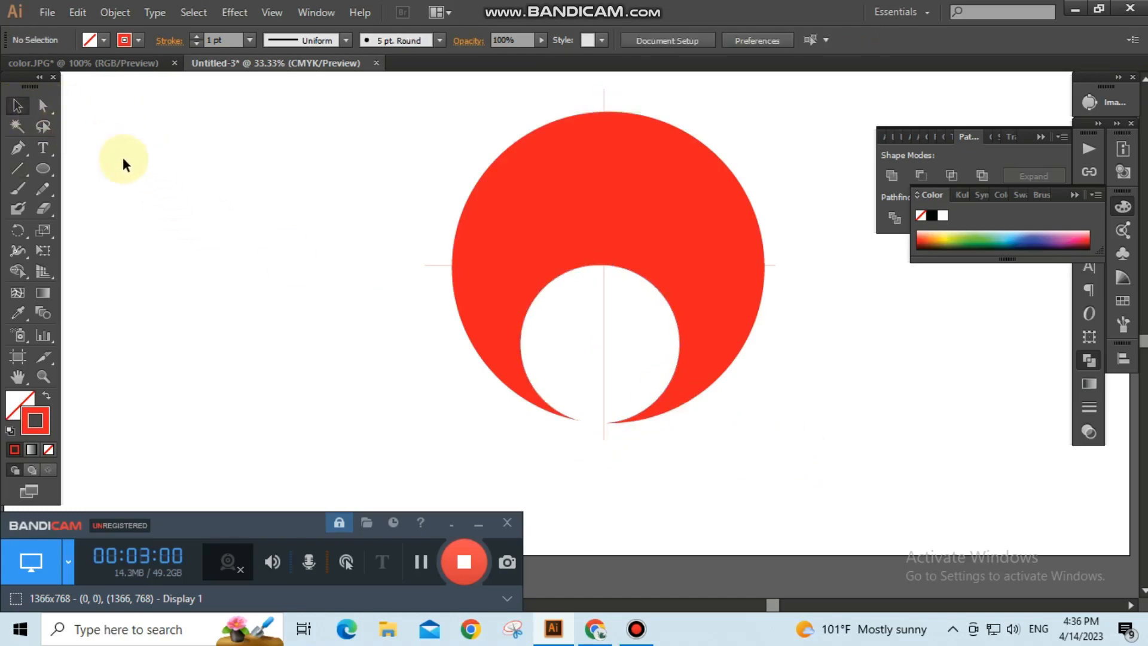
pyautogui.click(672, 365)
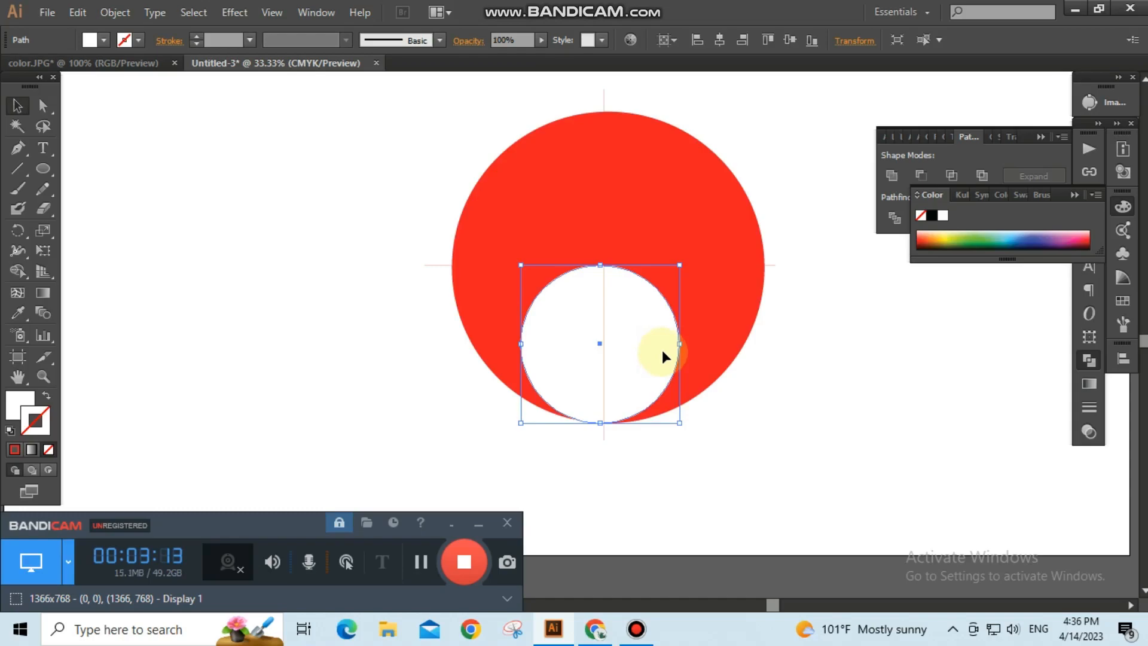
pyautogui.press('Right')
pyautogui.press('Right')
pyautogui.press('Right')
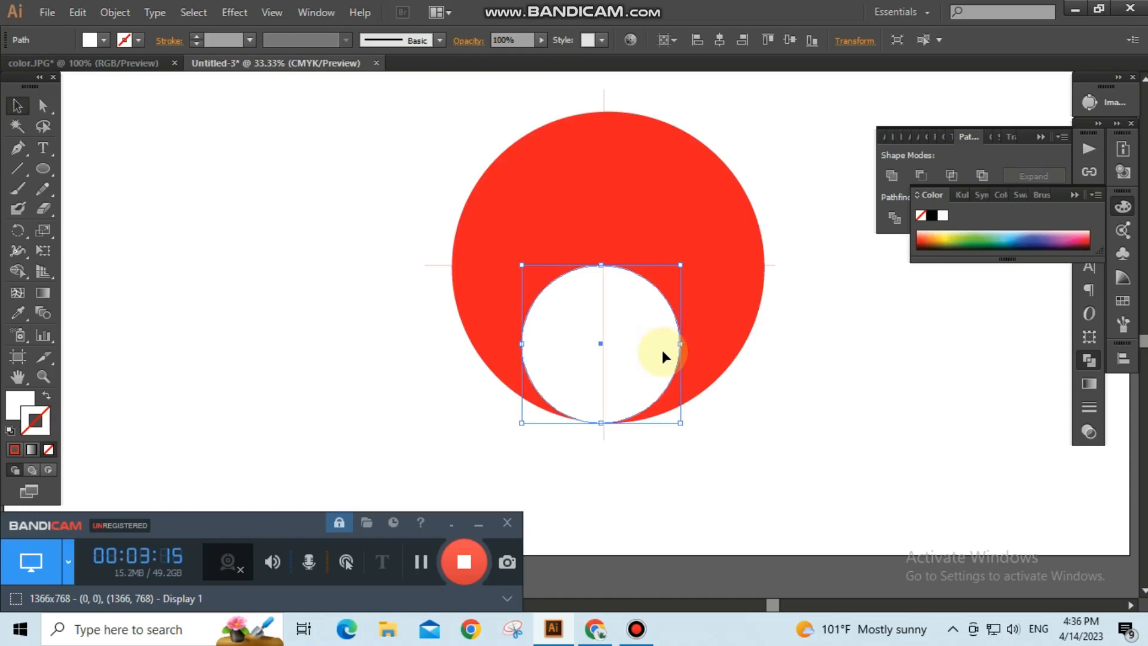
pyautogui.press('Right')
pyautogui.press('Right')
pyautogui.press('Right')
pyautogui.press('Right')
pyautogui.press('Right')
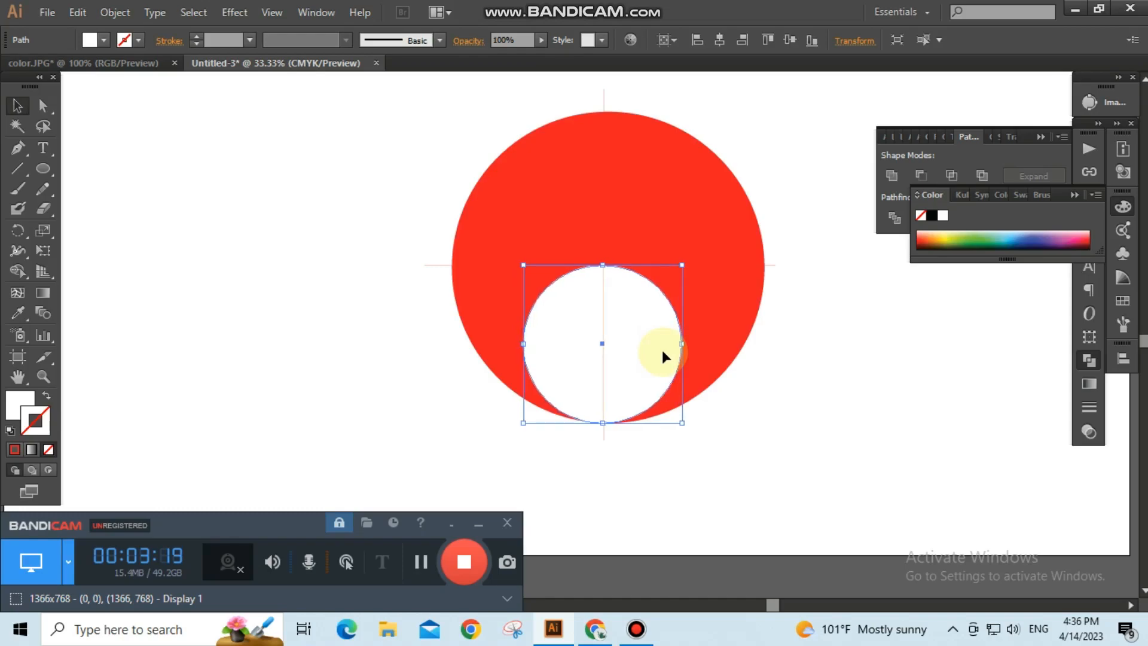
# Select all shapes, divide them with Pathfinder's Divide, and ungroup the resulting pieces.
pyautogui.click(774, 420)
pyautogui.moveTo(389, 129); pyautogui.dragTo(790, 435)
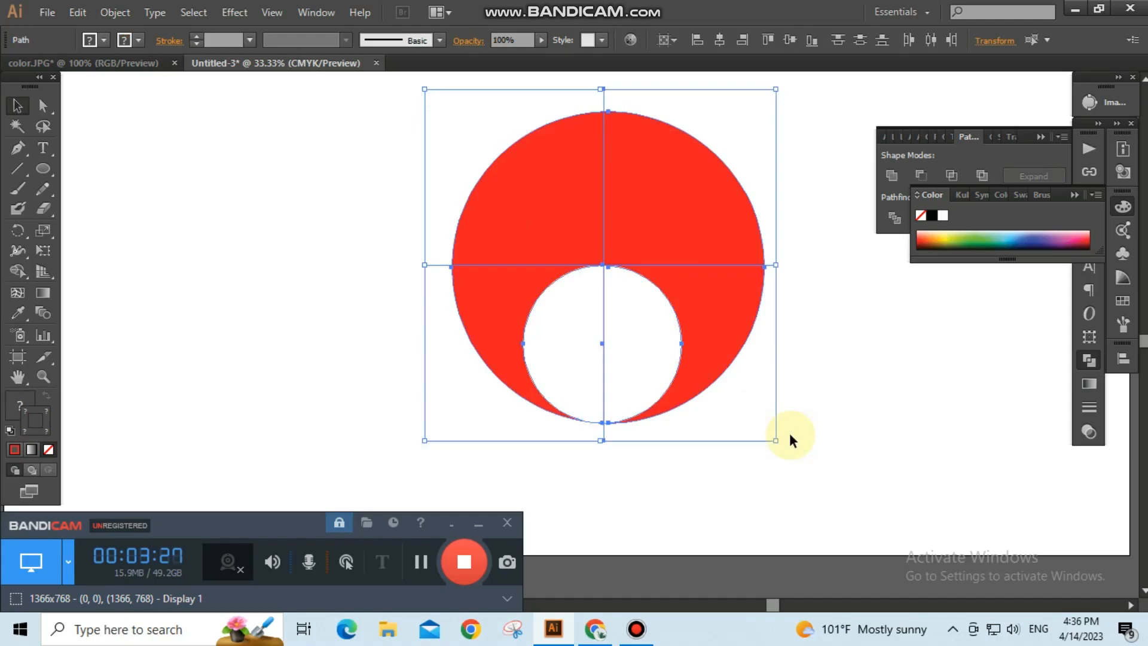
pyautogui.click(1073, 198)
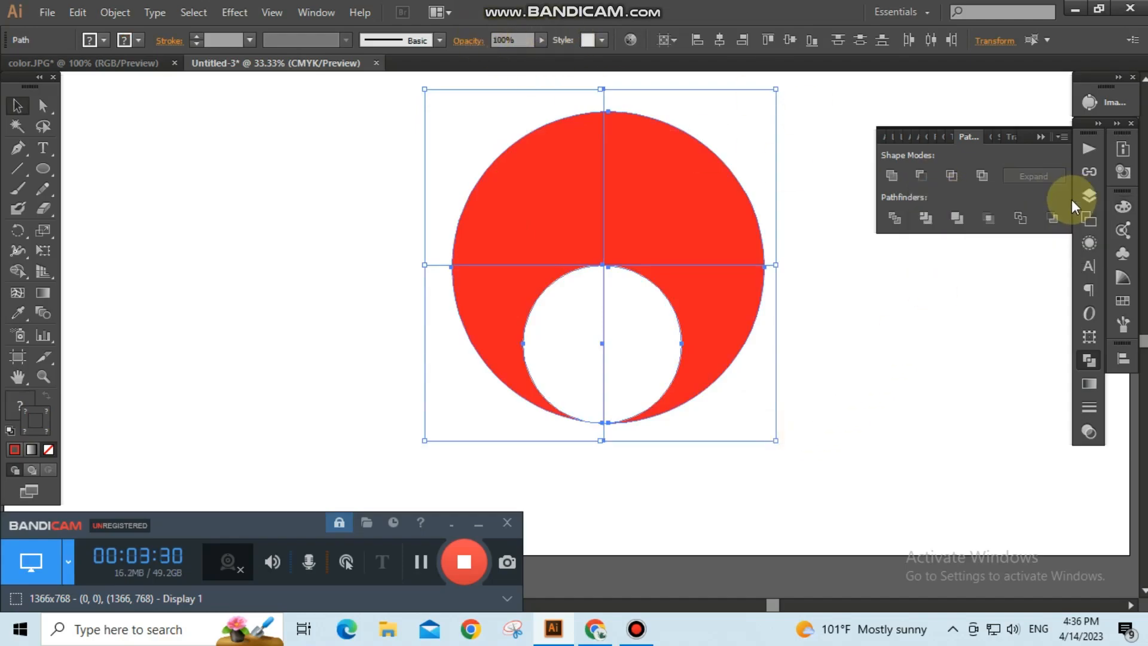
pyautogui.click(317, 12)
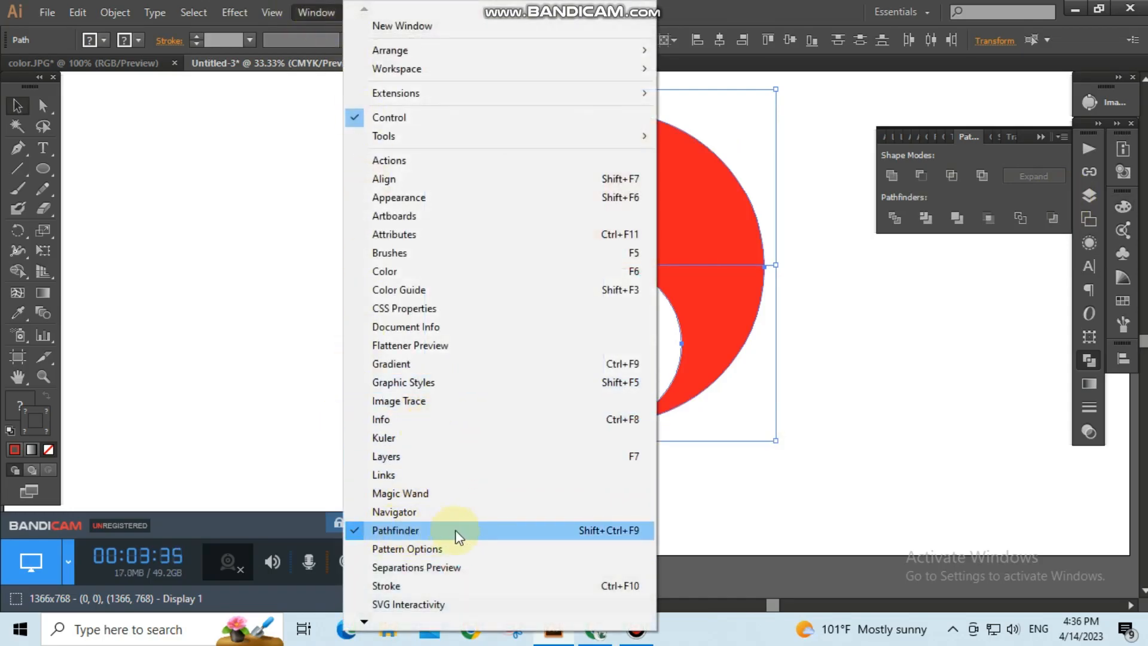
pyautogui.click(912, 419)
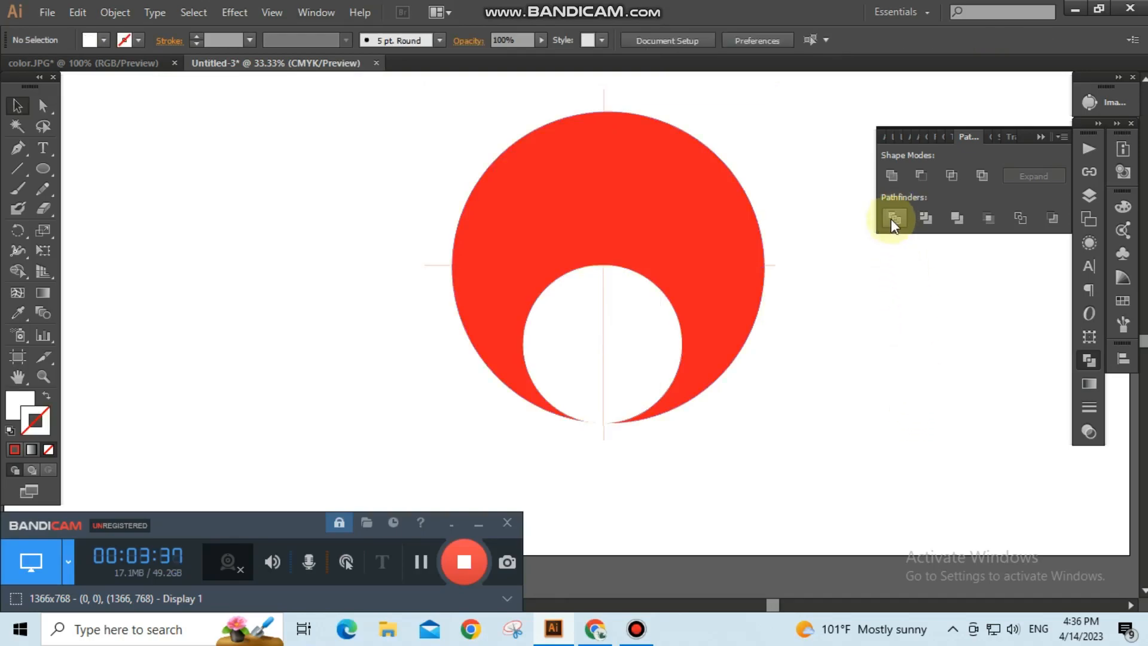
pyautogui.moveTo(357, 114); pyautogui.dragTo(819, 404)
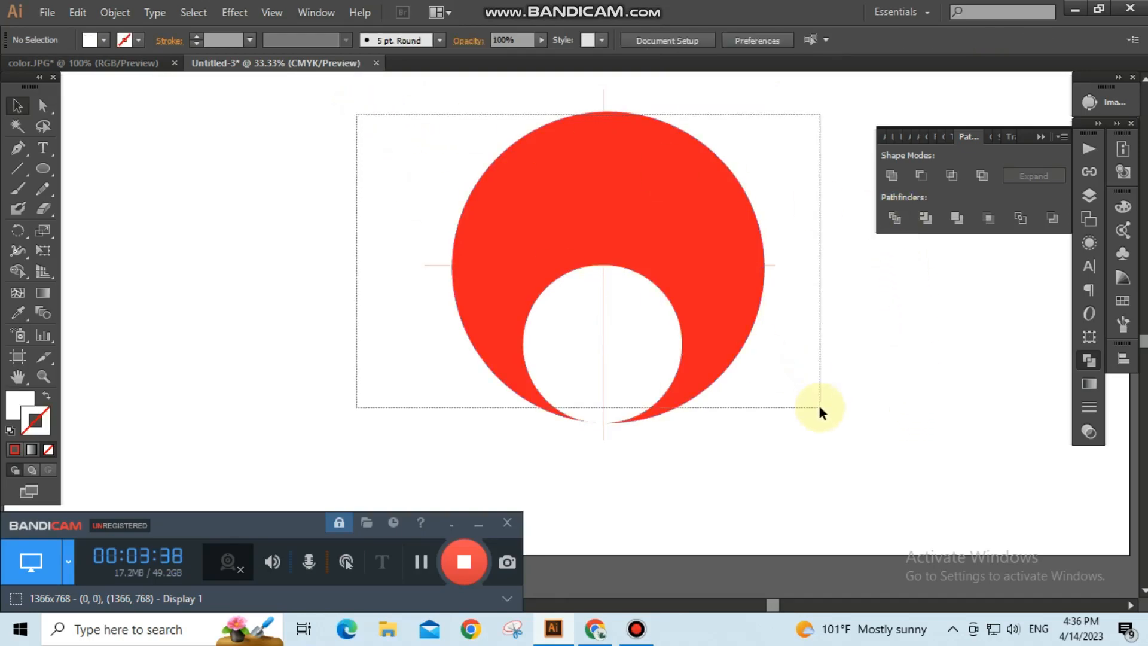
pyautogui.click(891, 219)
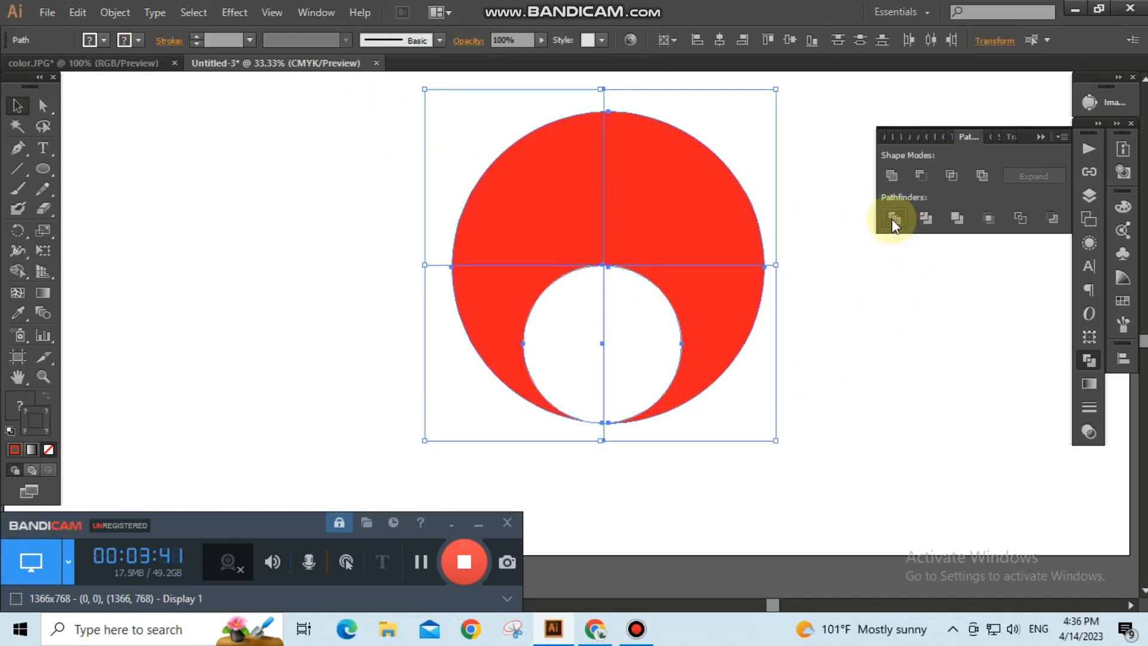
pyautogui.rightClick(629, 193)
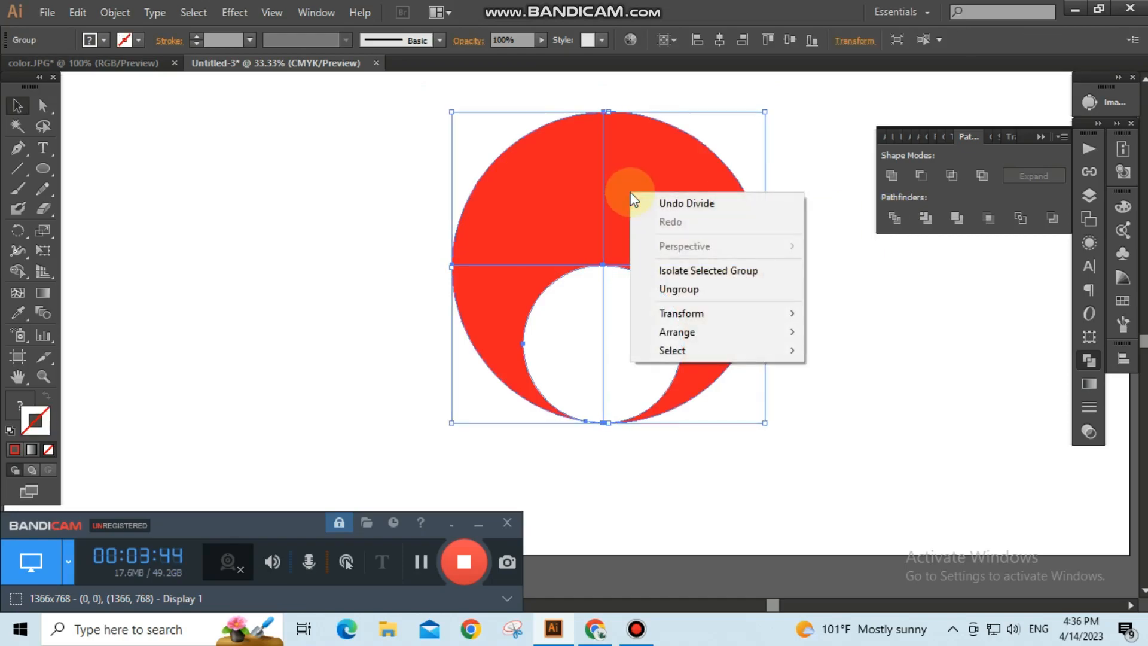
pyautogui.click(692, 292)
# Delete all red pieces except the lower-left segment, plus the stray line piece.
pyautogui.click(825, 340)
pyautogui.click(721, 329)
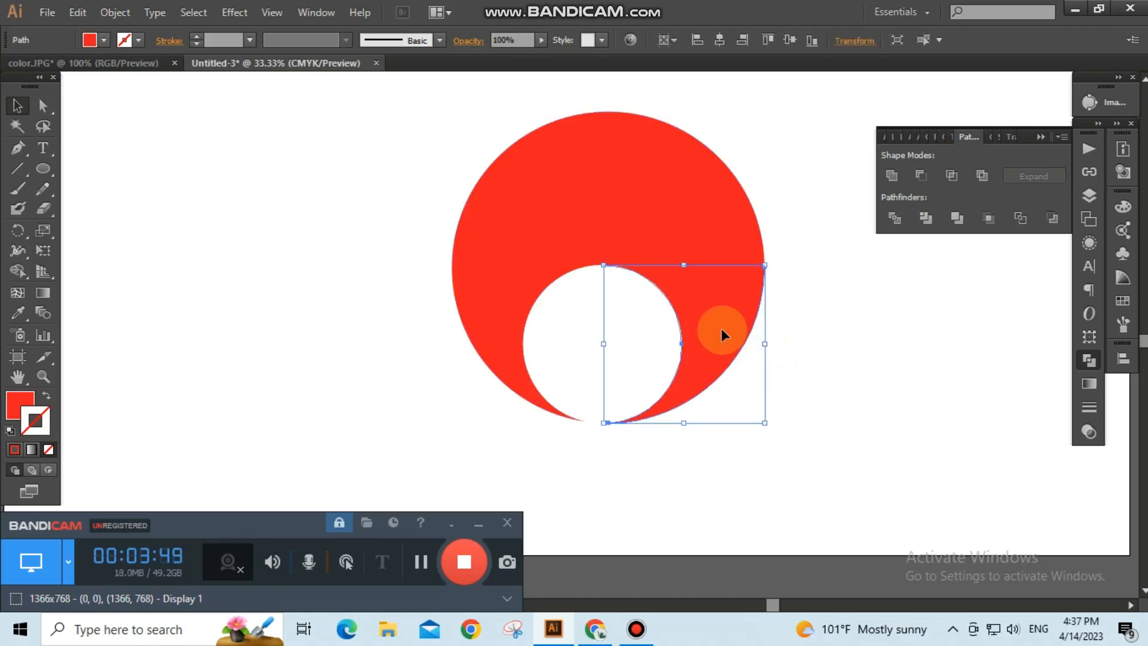
pyautogui.press('Delete')
pyautogui.click(715, 206)
pyautogui.press('Delete')
pyautogui.click(556, 159)
pyautogui.press('Delete')
pyautogui.click(605, 338)
pyautogui.press('Delete')
# Fill both halves of the white circle with yellow.
pyautogui.moveTo(715, 393); pyautogui.dragTo(572, 322)
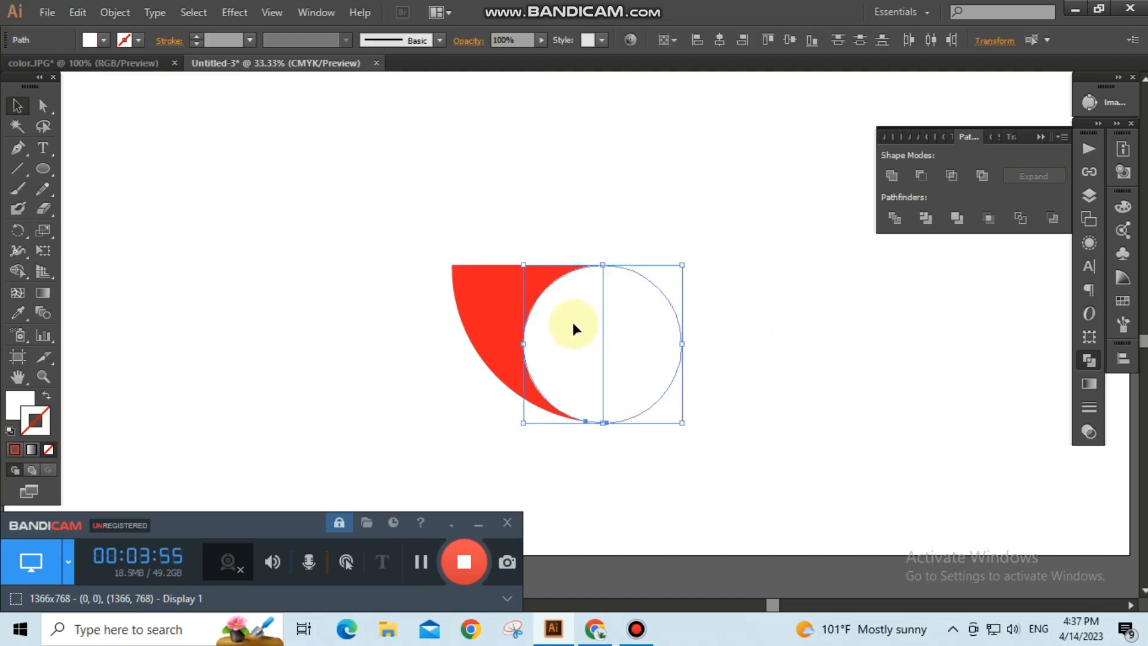
pyautogui.click(105, 41)
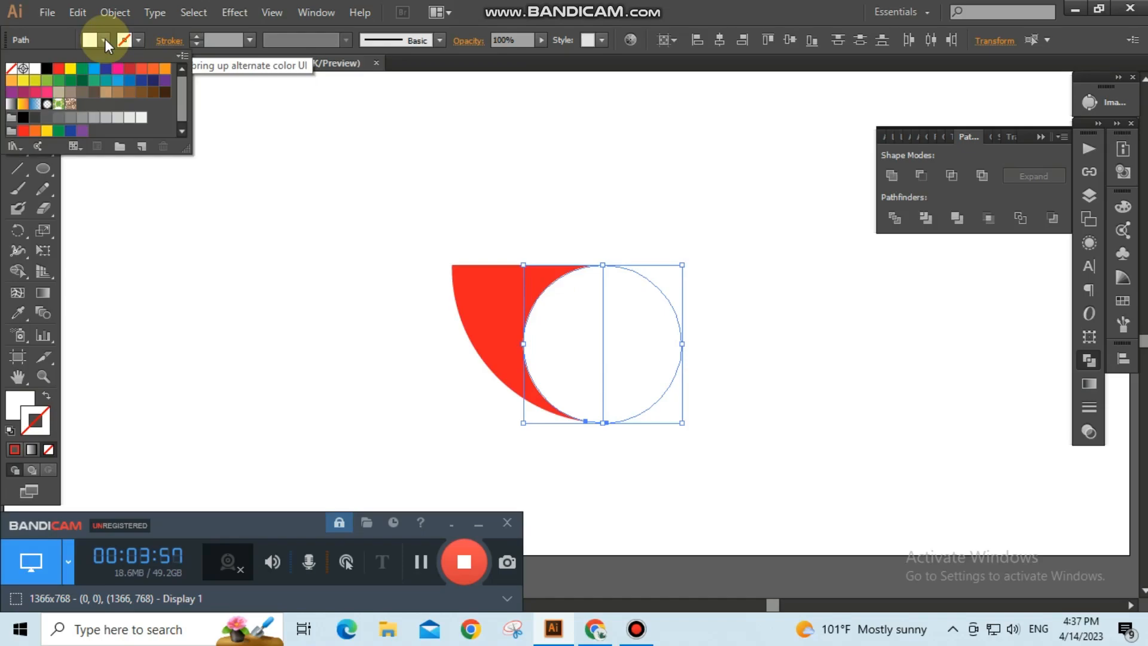
pyautogui.click(70, 68)
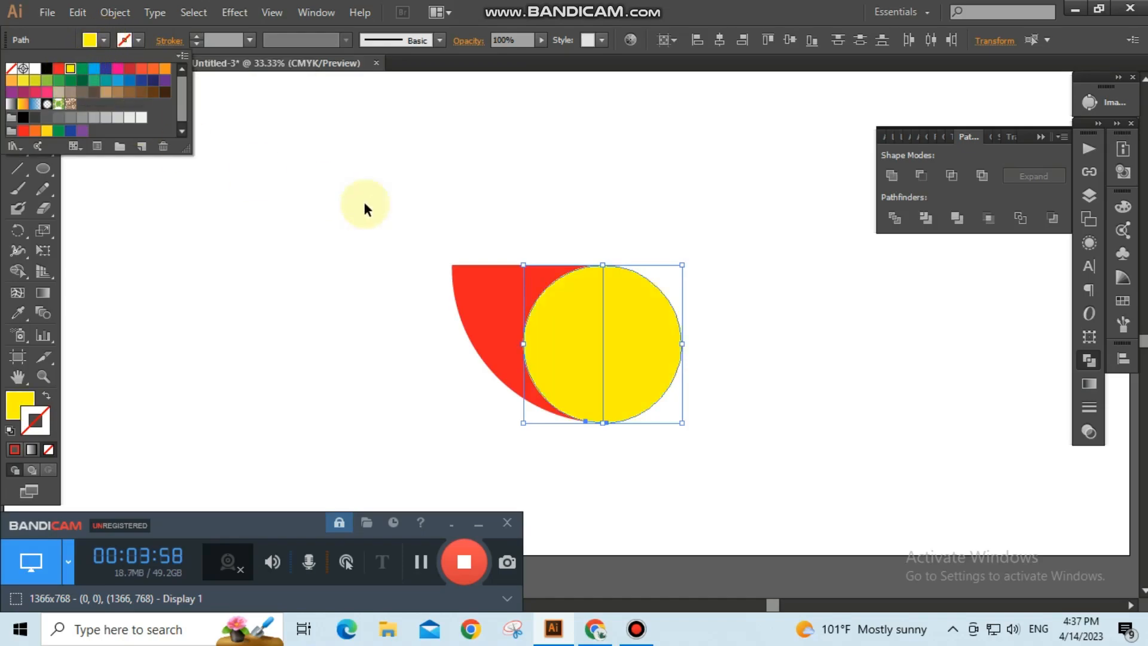
pyautogui.click(410, 213)
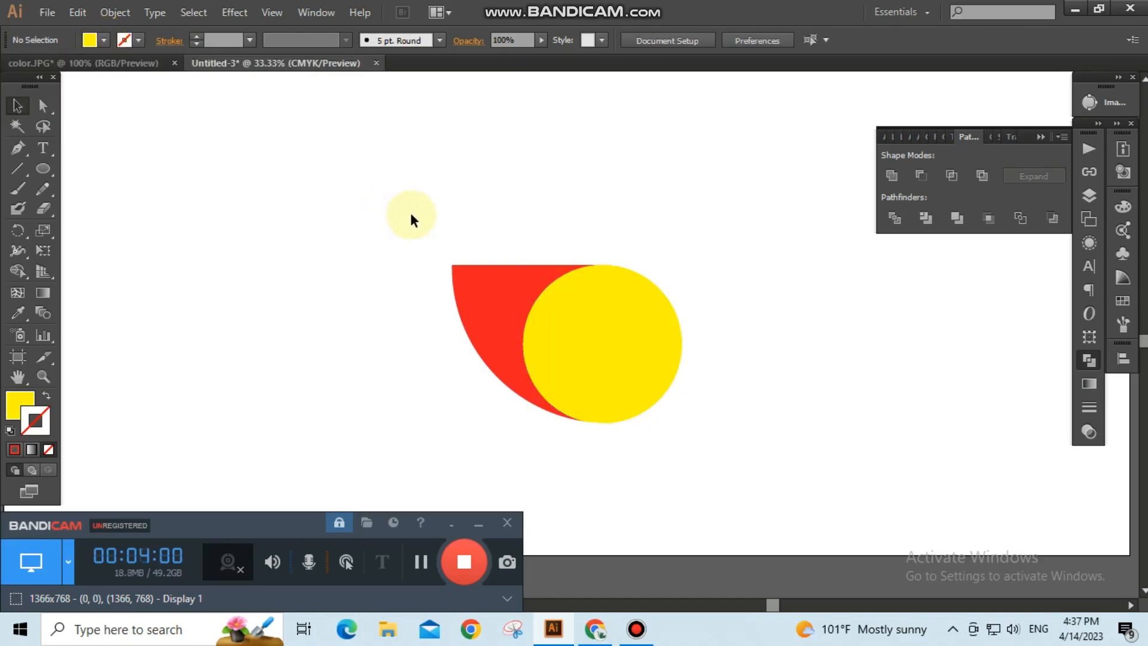
# Remove the red segment's upper-right anchor point to turn it into a leaf shape.
pyautogui.click(487, 292)
pyautogui.moveTo(23, 153); pyautogui.dragTo(106, 190)
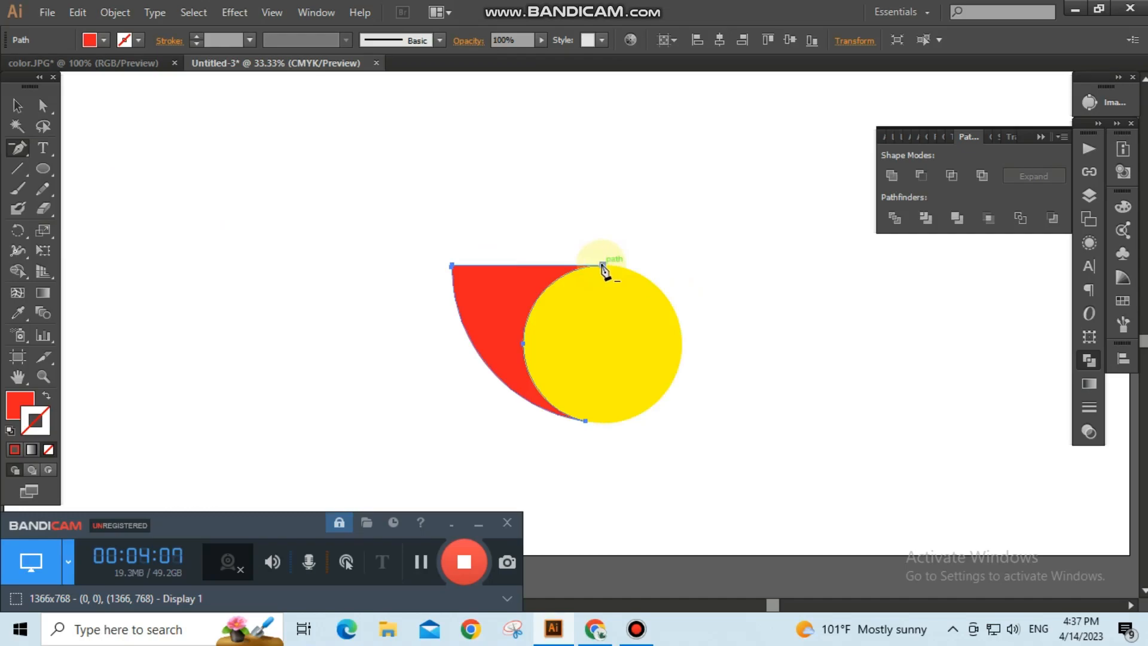
pyautogui.click(603, 264)
pyautogui.click(17, 105)
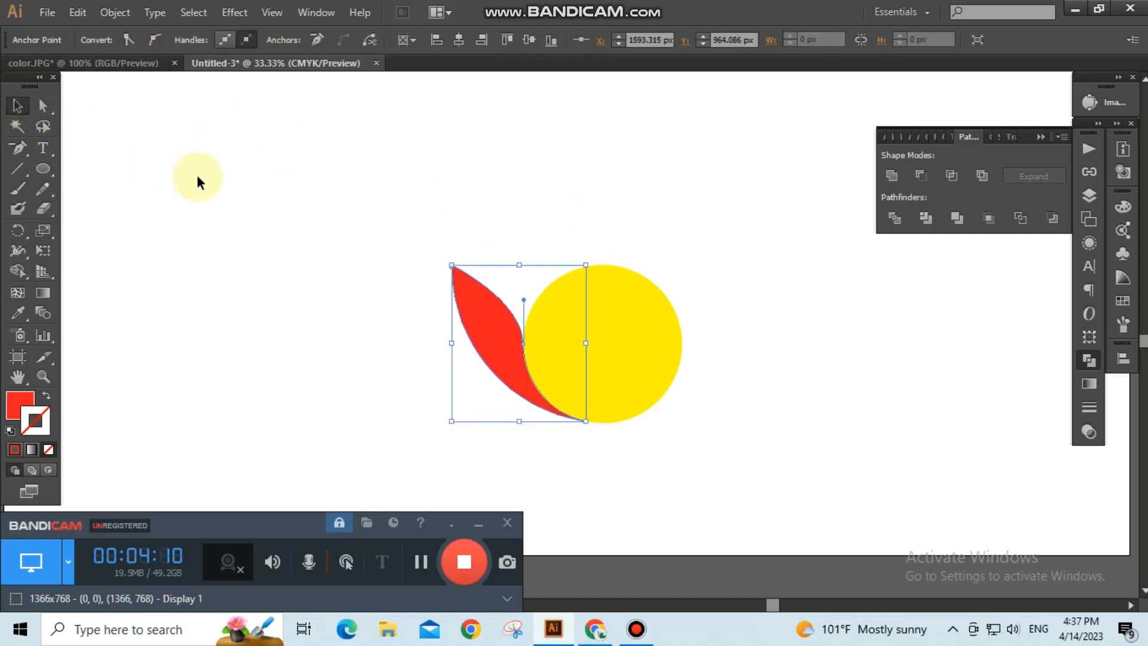
# Pull the leaf's inner curve handle upward to reshape its curve.
pyautogui.click(43, 109)
pyautogui.click(121, 112)
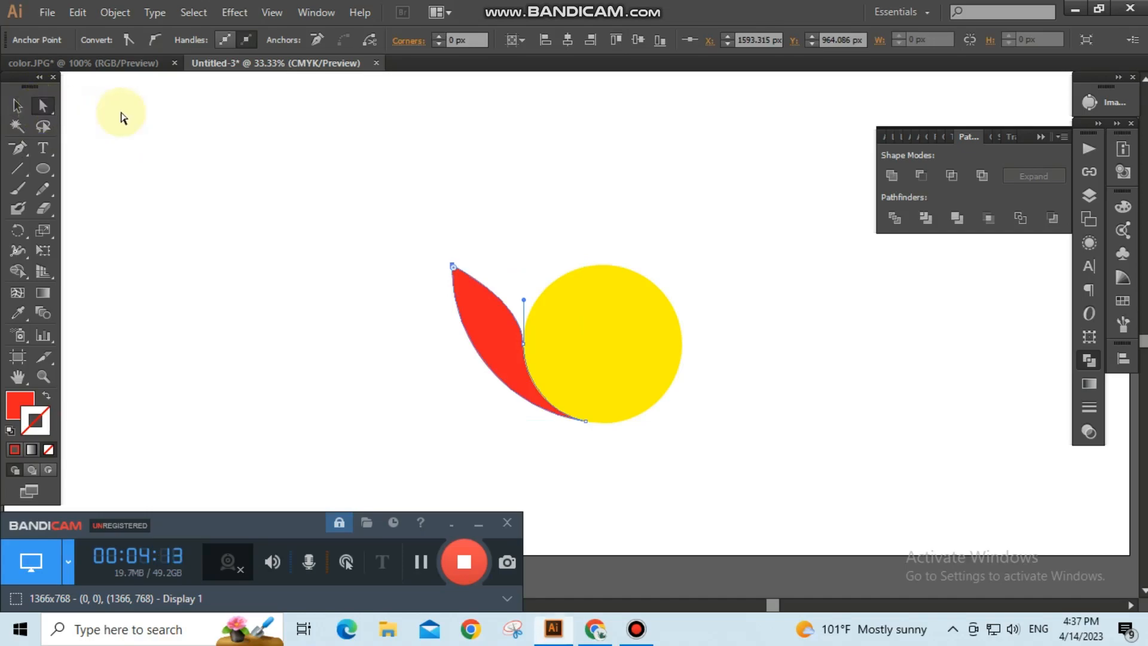
pyautogui.moveTo(523, 298); pyautogui.dragTo(524, 254)
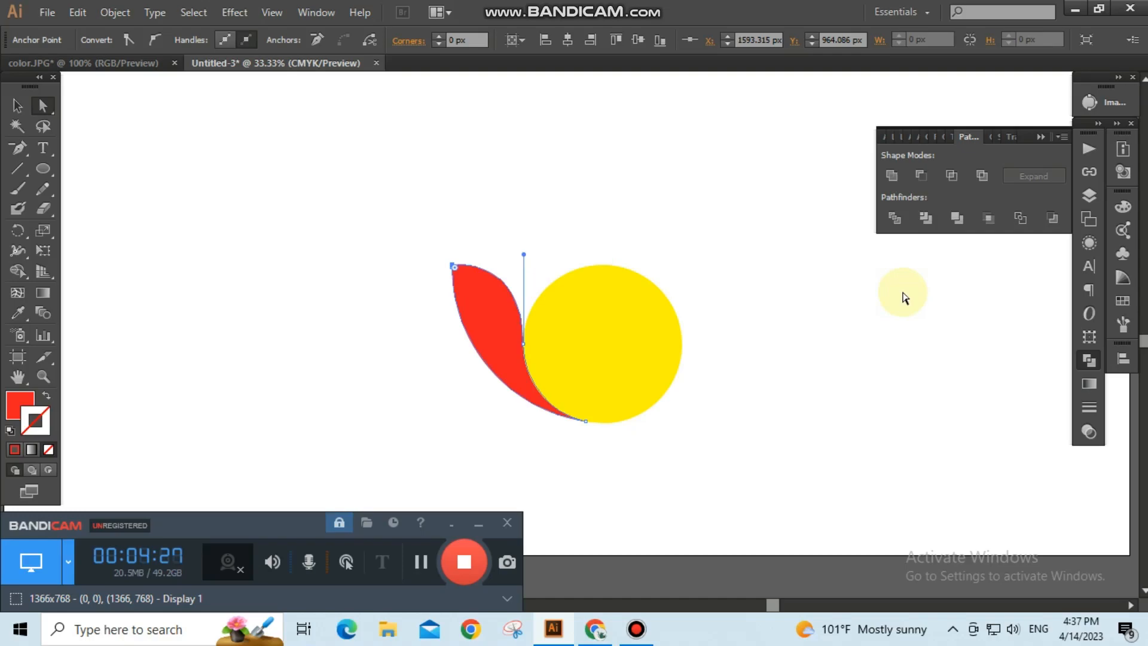
pyautogui.click(17, 105)
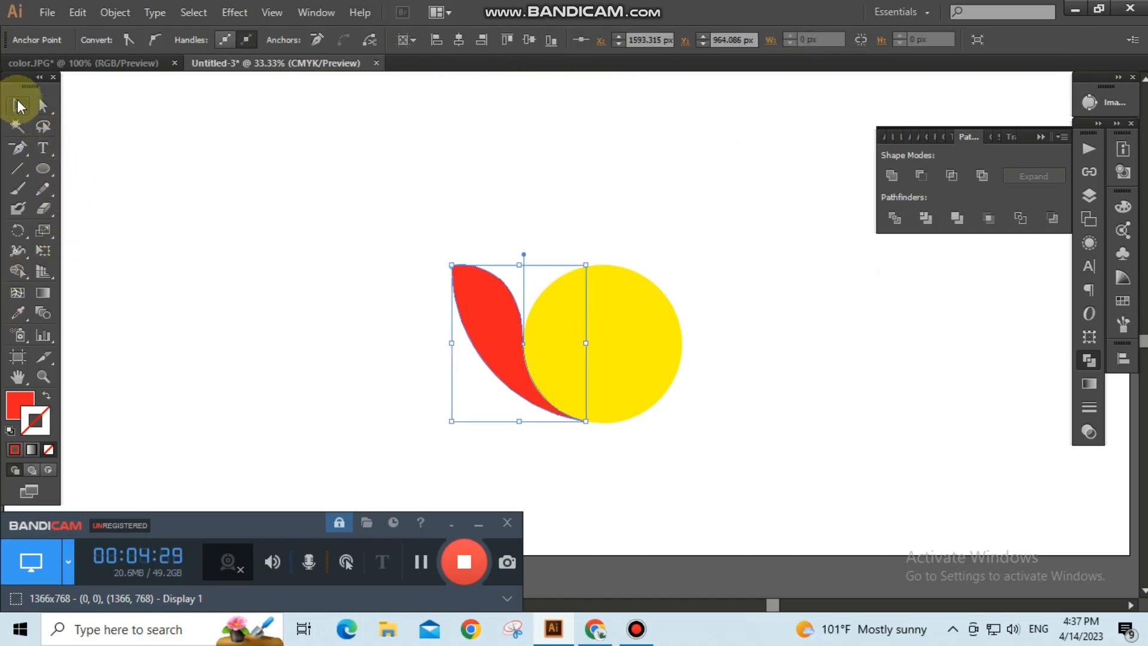
pyautogui.click(141, 128)
pyautogui.moveTo(378, 254); pyautogui.dragTo(703, 392)
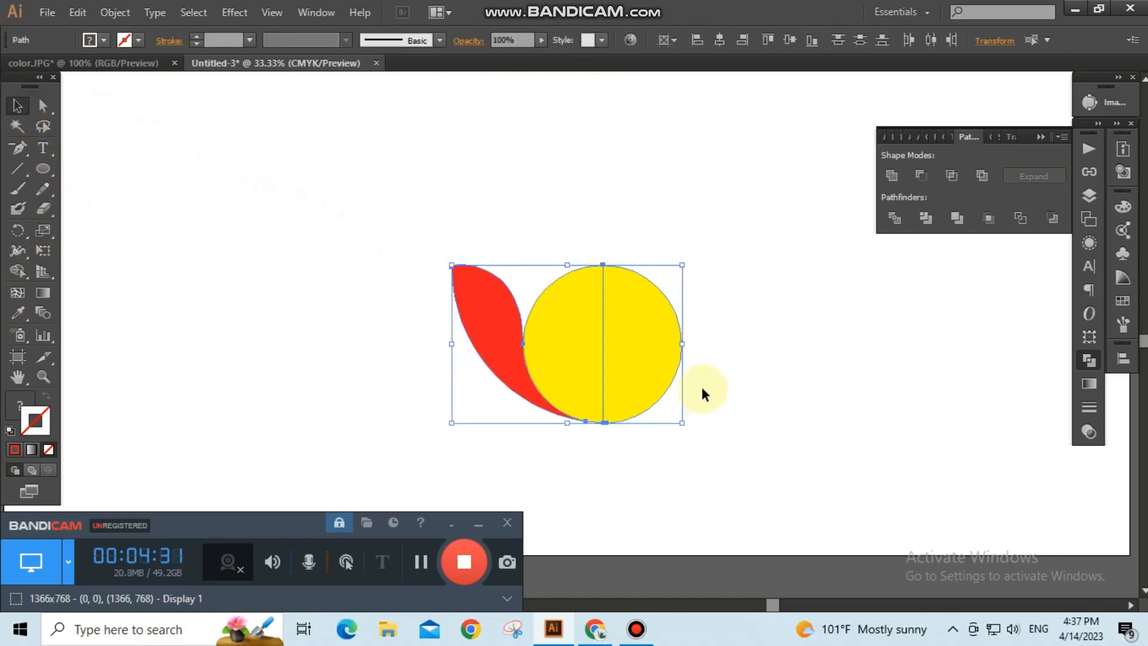
pyautogui.click(747, 383)
pyautogui.click(494, 297)
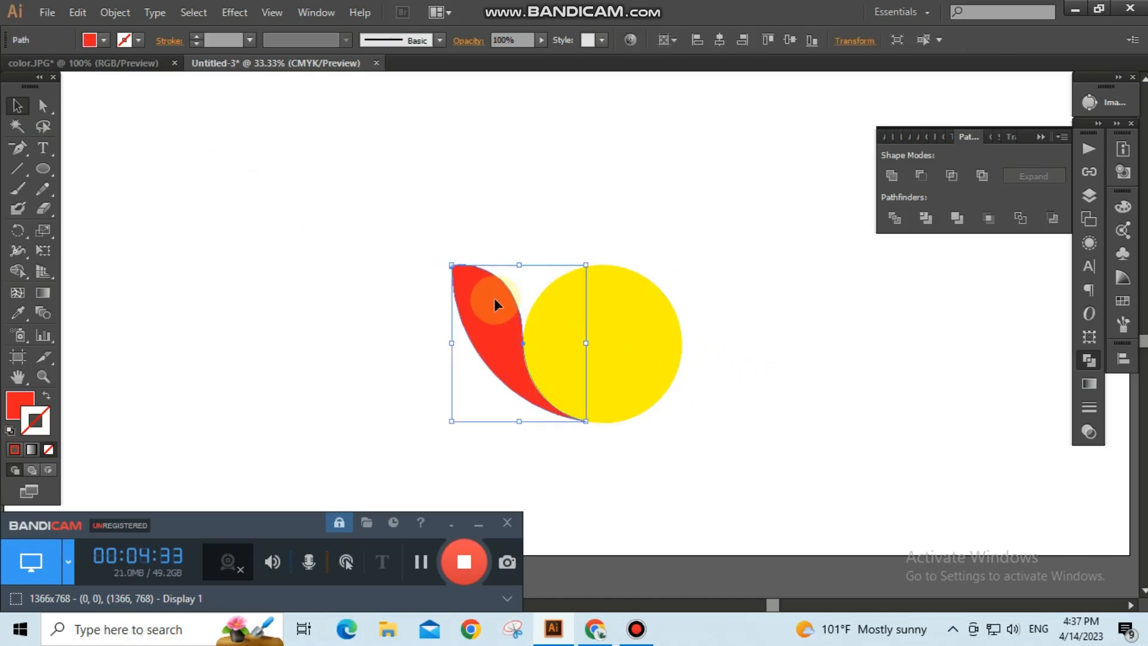
pyautogui.click(21, 231)
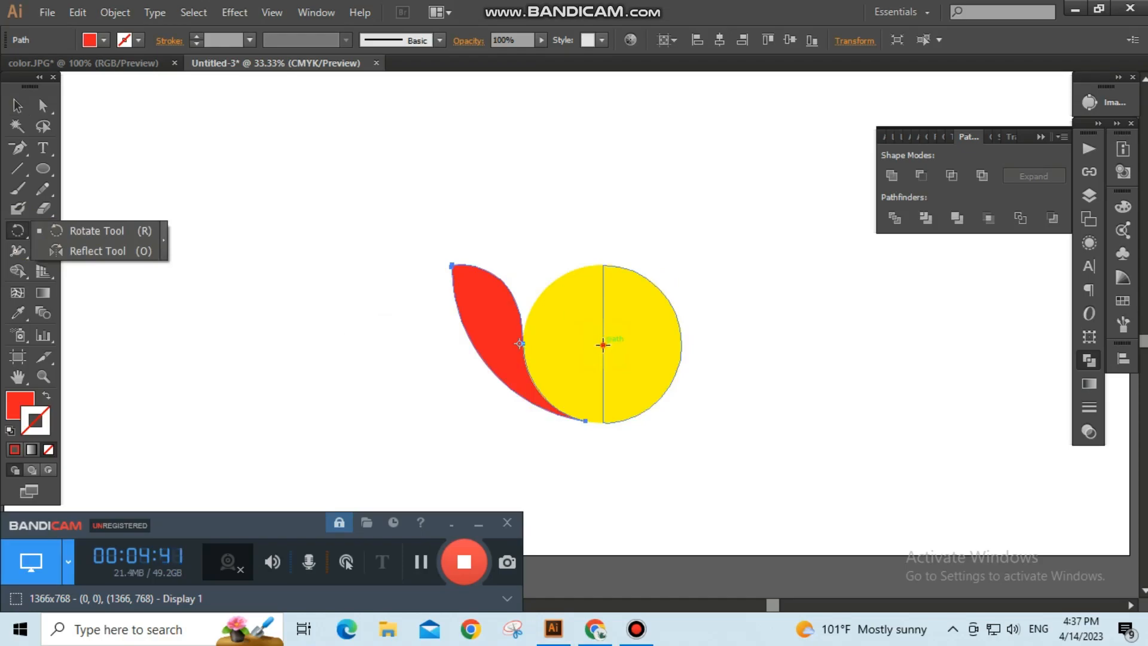
pyautogui.click(603, 345)
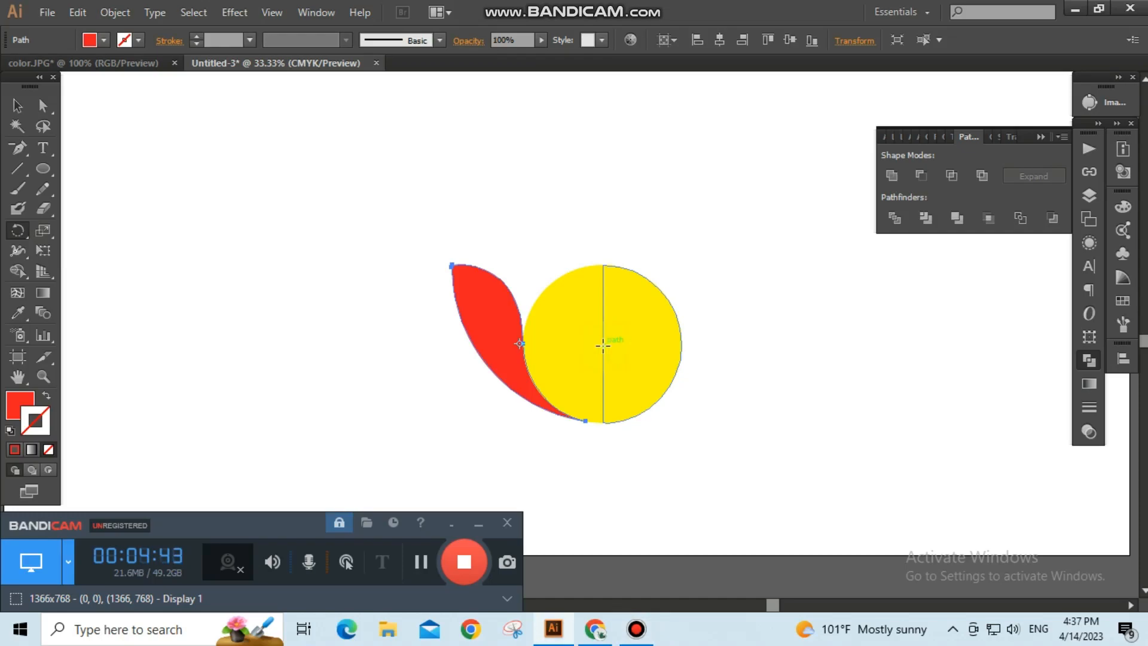
pyautogui.click(520, 342)
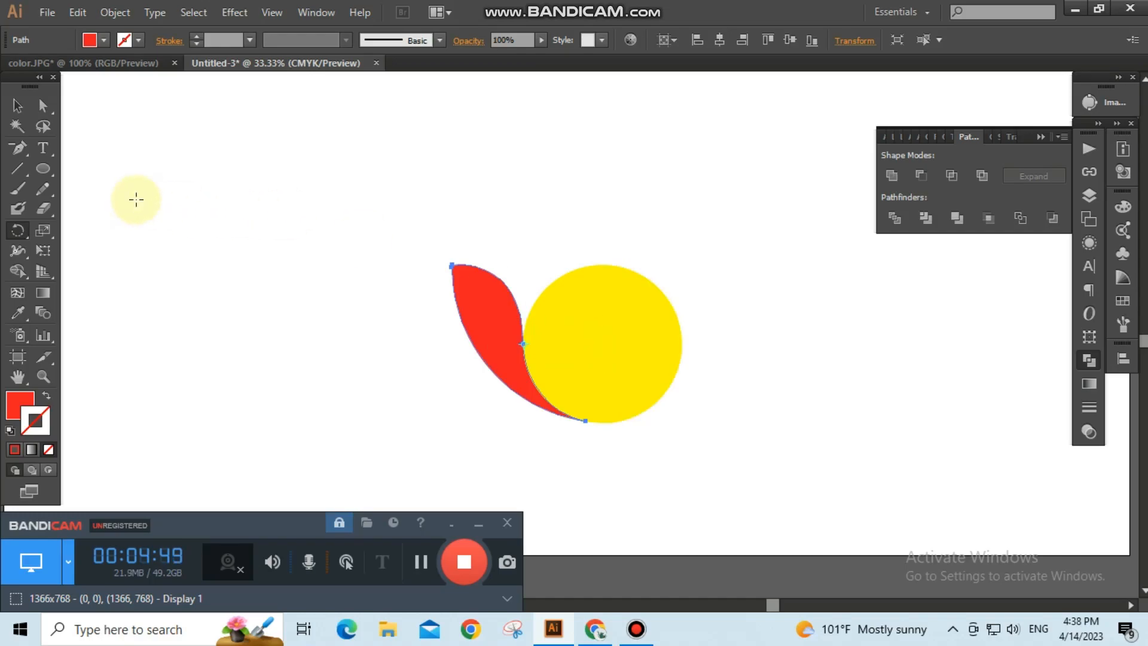
# Select all shapes, rotate a copy by about -33°, and repeat the transformation.
pyautogui.click(17, 105)
pyautogui.click(296, 172)
pyautogui.moveTo(357, 186); pyautogui.dragTo(733, 439)
pyautogui.click(18, 230)
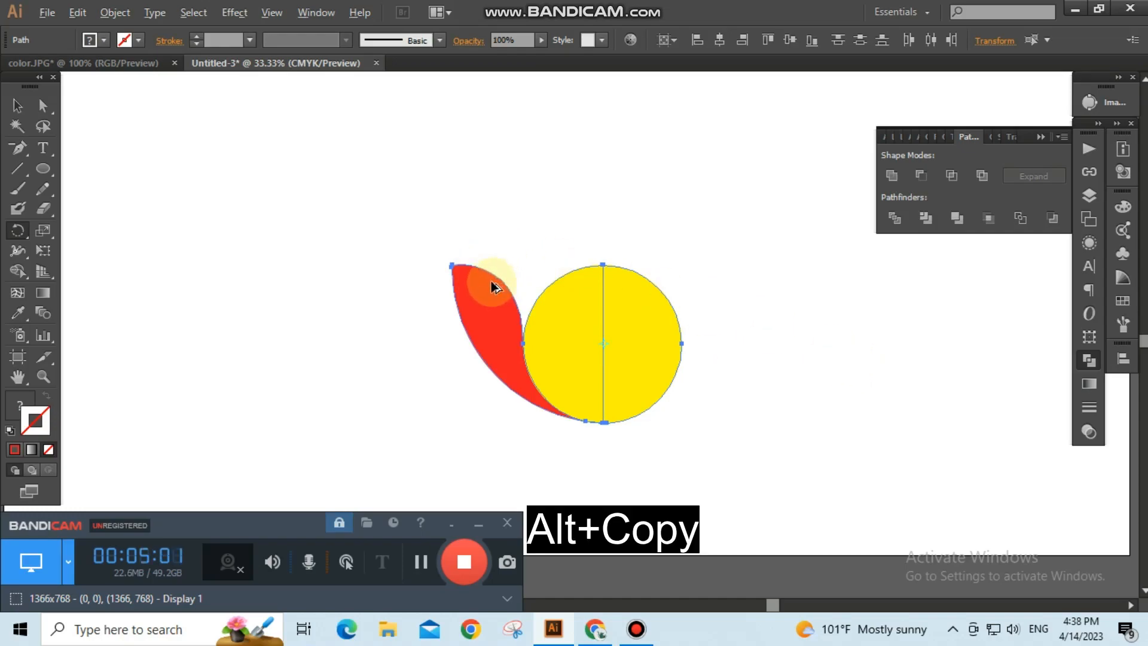
pyautogui.moveTo(491, 287); pyautogui.dragTo(553, 254)
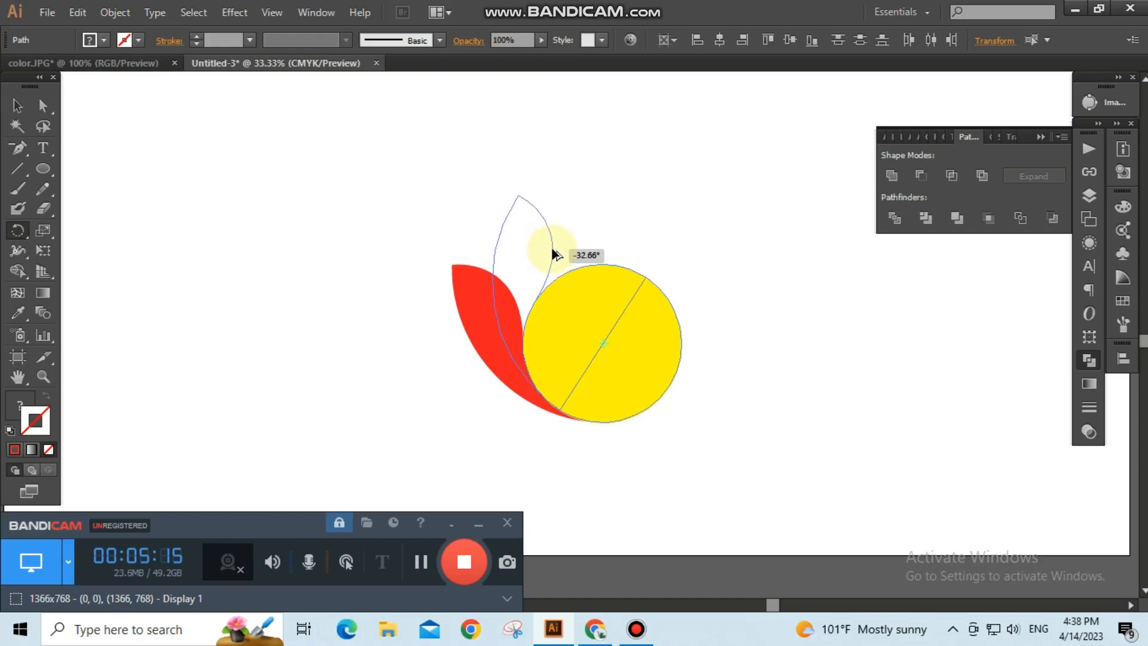
pyautogui.moveTo(553, 254); pyautogui.dragTo(553, 255)
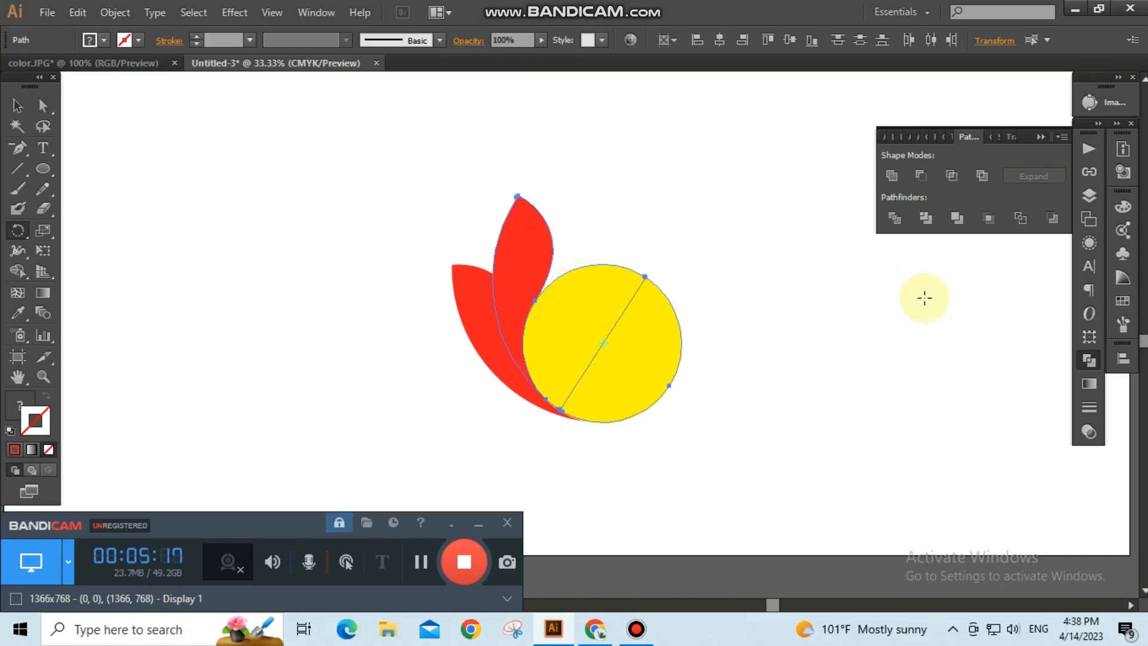
pyautogui.hotkey('ctrl', 'd')
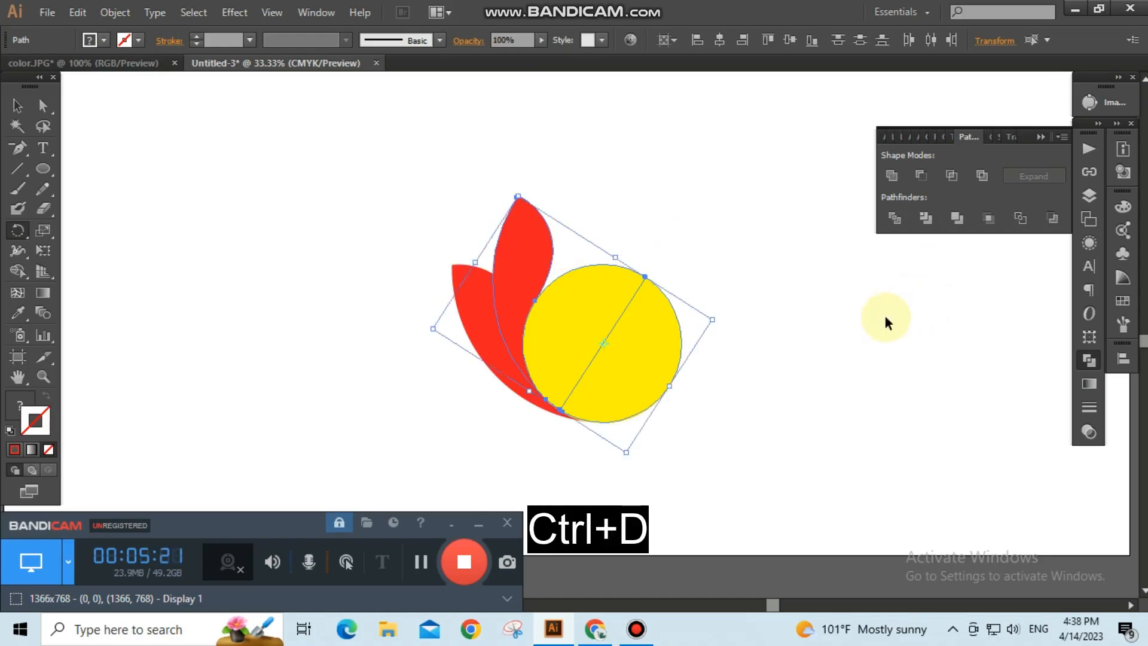
# Repeat the rotate-and-copy transformation once more to add another leaf around the circle.
pyautogui.hotkey('ctrl', 'd')
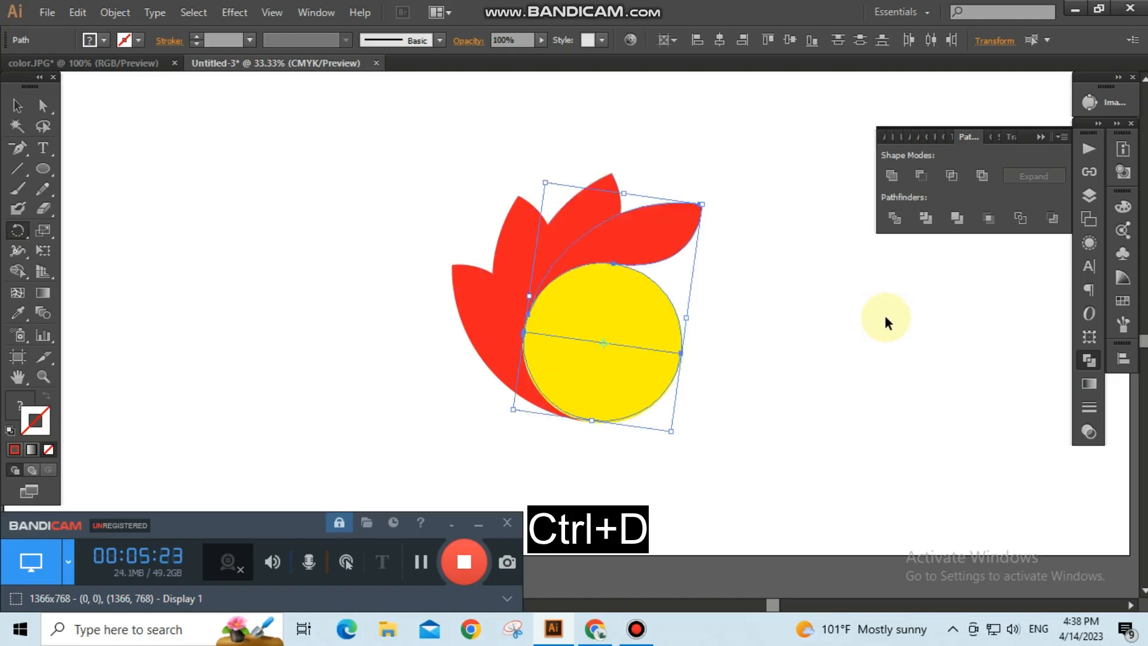
pyautogui.press('r')
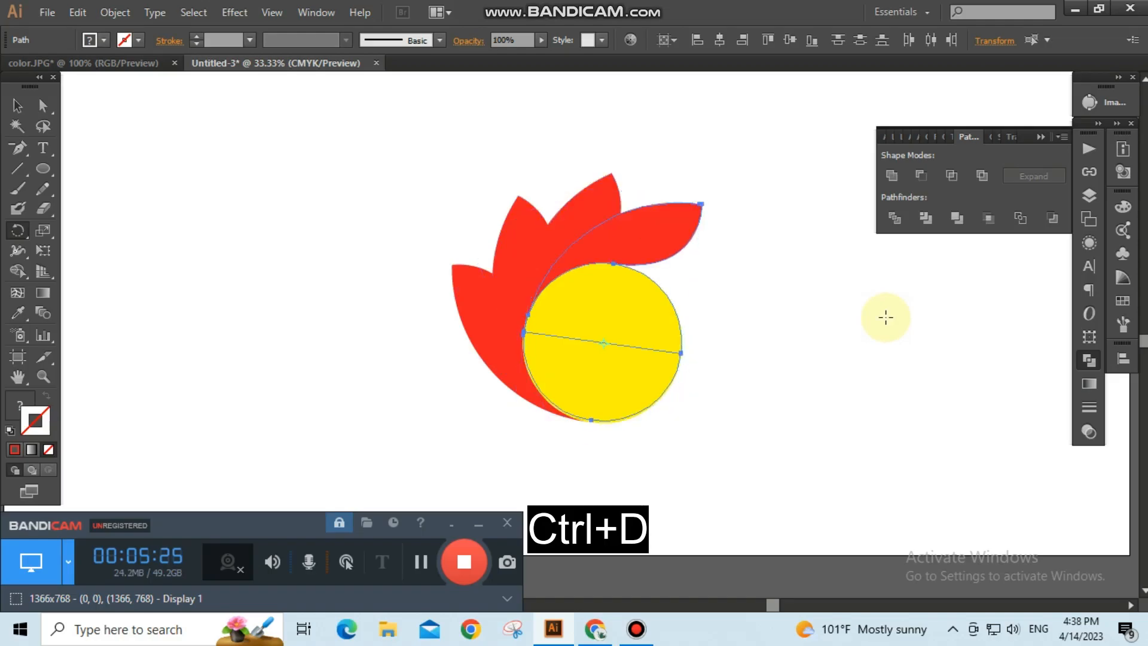
# Select both yellow circle halves and delete them.
pyautogui.click(19, 106)
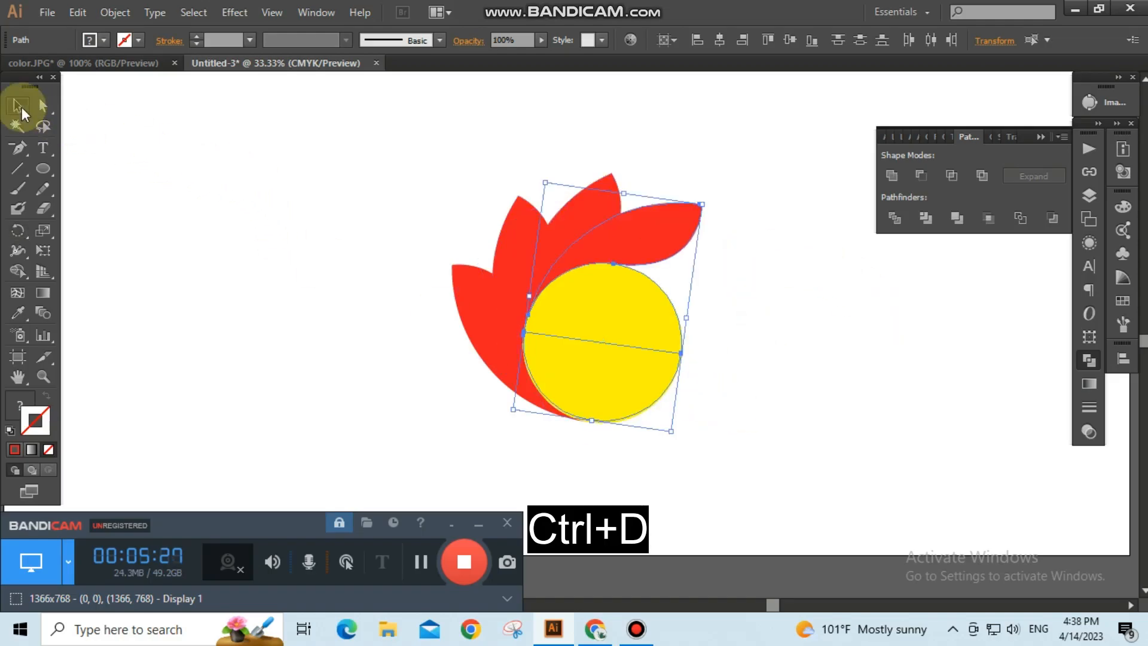
pyautogui.click(177, 190)
pyautogui.moveTo(679, 443); pyautogui.dragTo(596, 329)
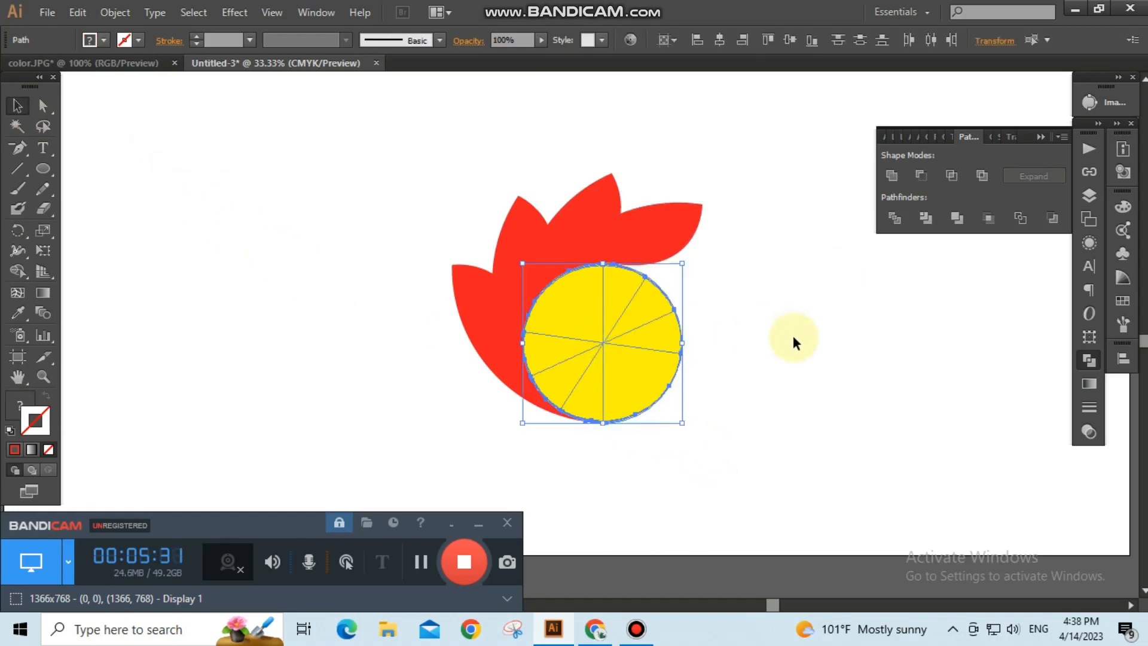
pyautogui.press('Delete')
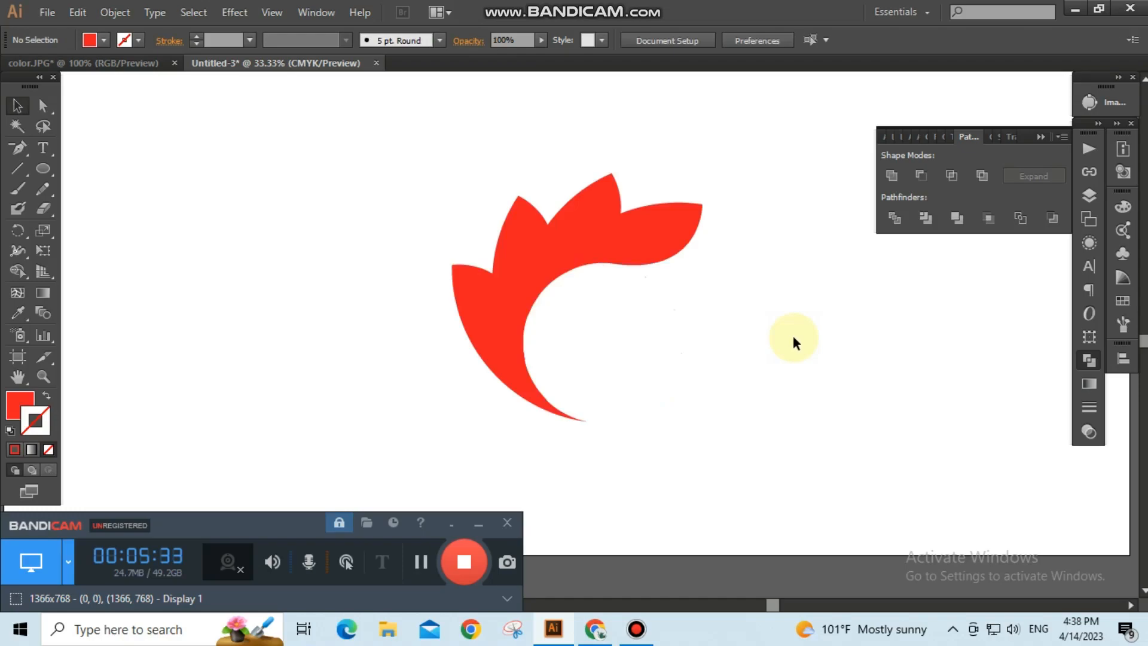
pyautogui.click(663, 239)
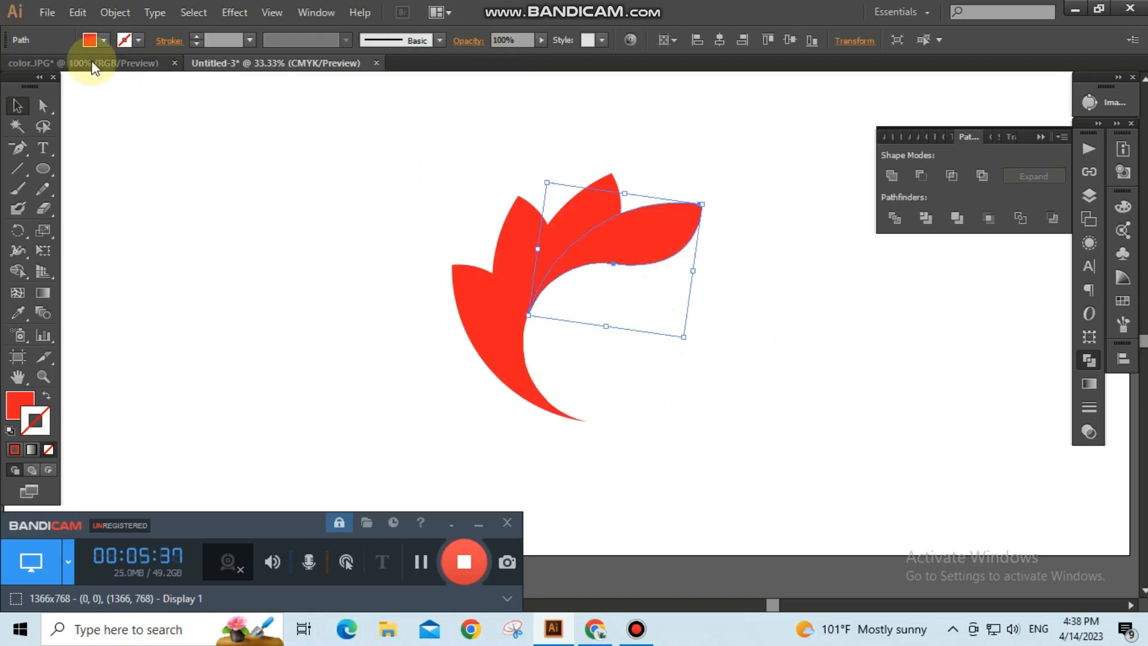
pyautogui.click(377, 180)
pyautogui.moveTo(378, 180); pyautogui.dragTo(783, 375)
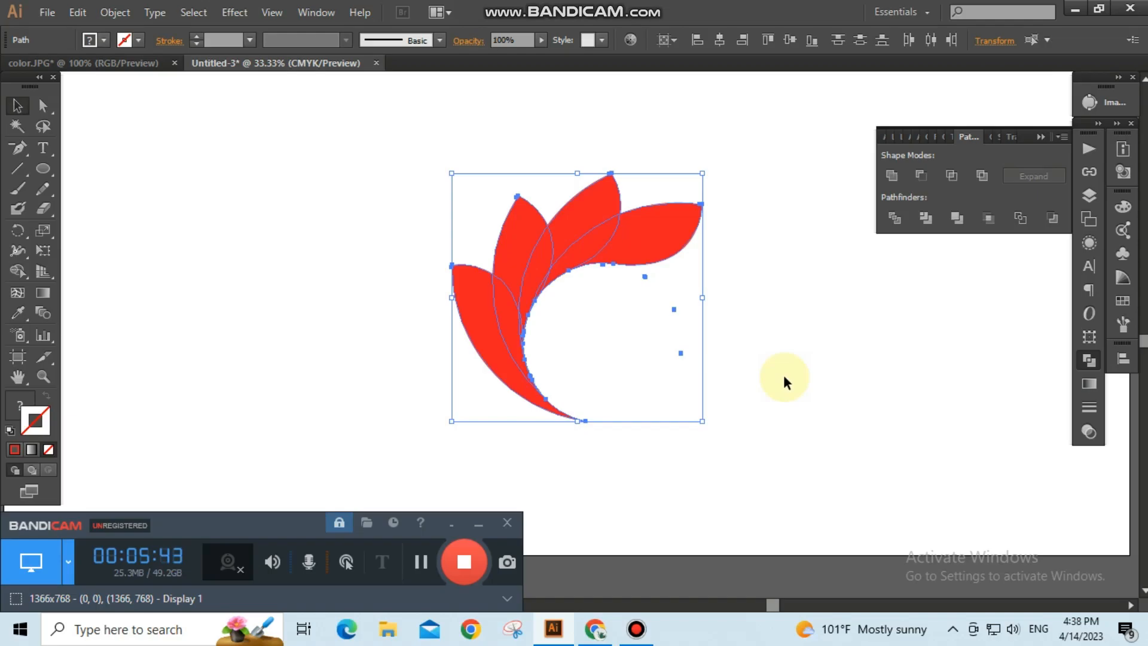
pyautogui.click(783, 374)
# Bring the colour chart image from color.JPG into the logo document.
pyautogui.click(129, 67)
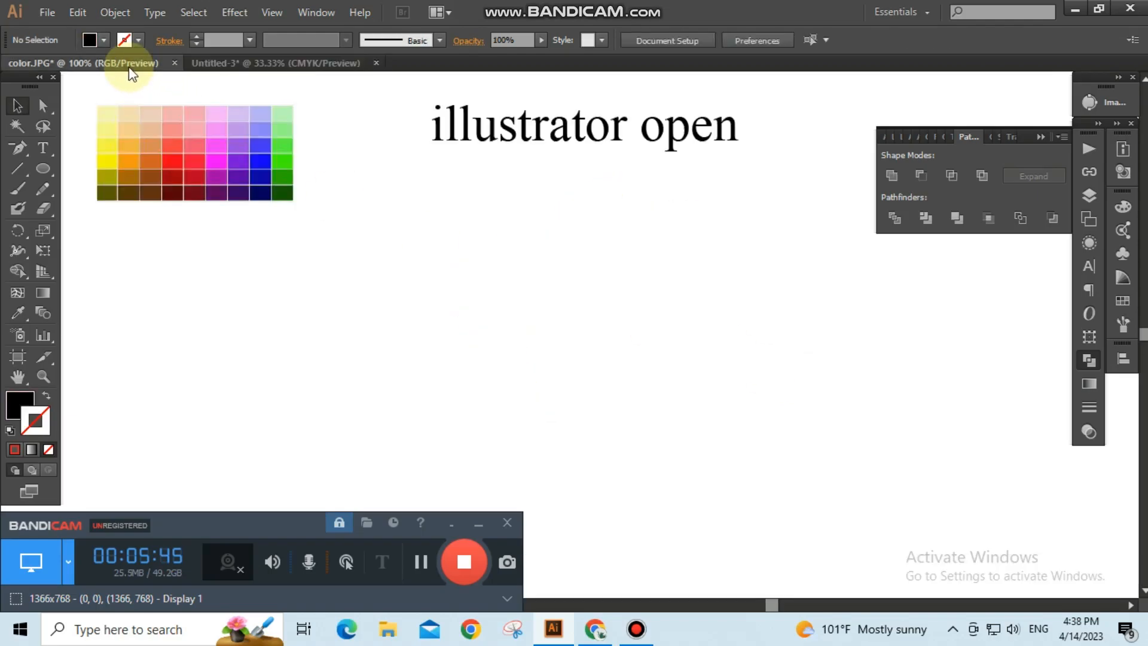
pyautogui.moveTo(216, 150); pyautogui.dragTo(386, 363)
pyautogui.click(728, 413)
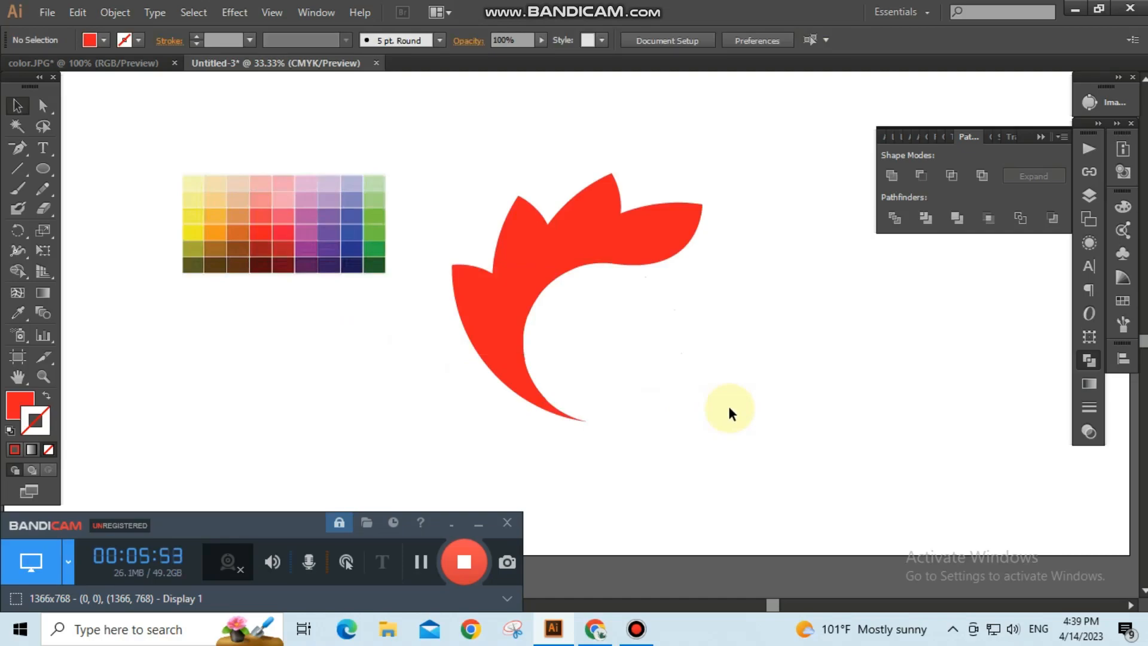
# Fill the rightmost leaf with dark green sampled from the colour chart using the Eyedropper.
pyautogui.click(676, 233)
pyautogui.click(17, 311)
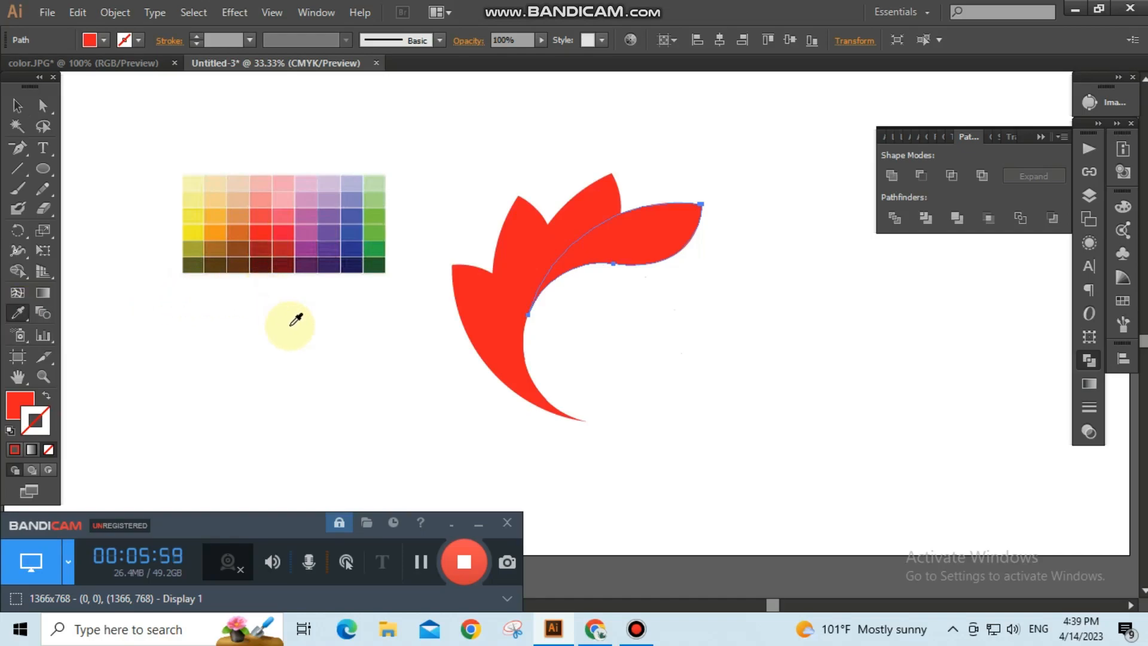
pyautogui.click(381, 266)
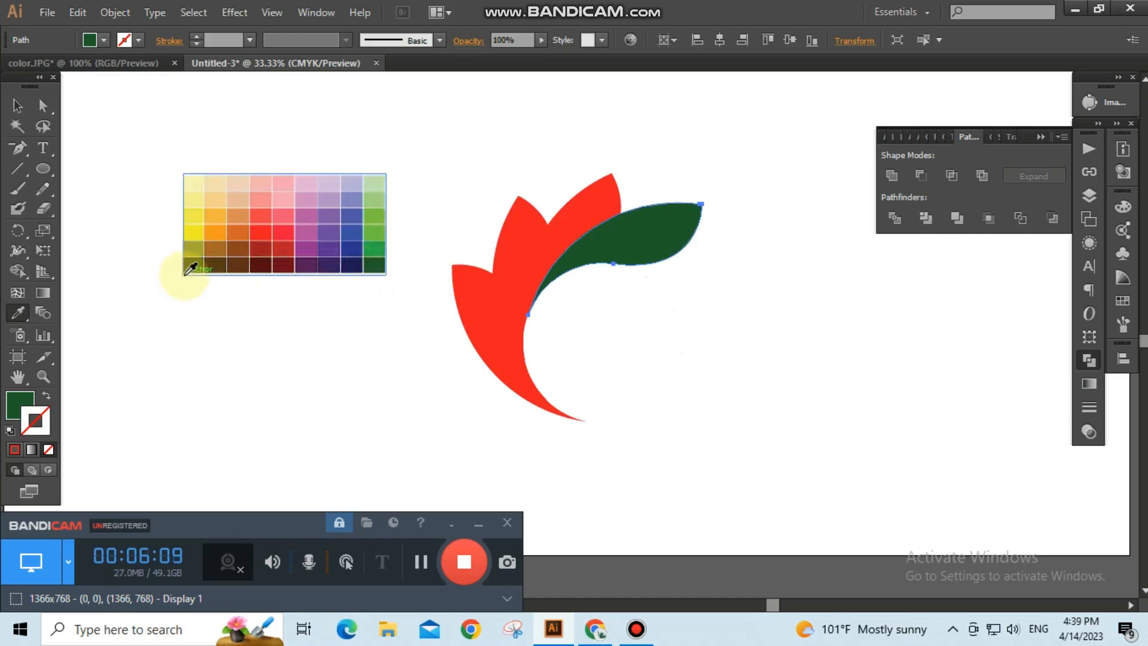
# Select all the leaves and fill their central overlap regions with dark green using the Shape Builder Tool.
pyautogui.click(17, 106)
pyautogui.click(540, 192)
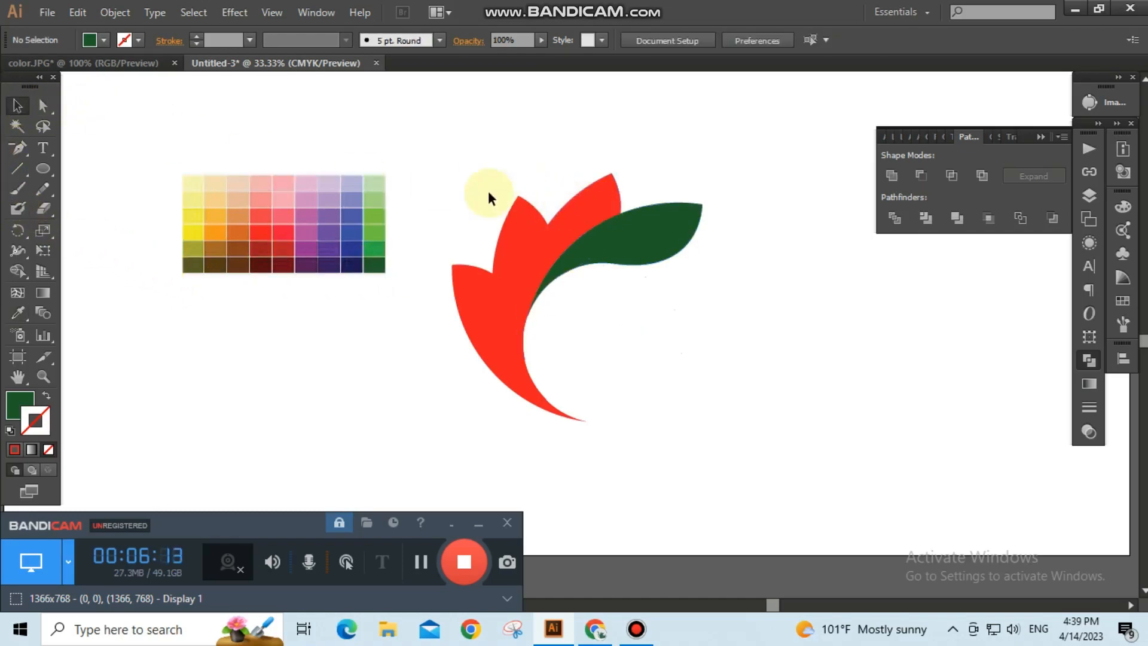
pyautogui.moveTo(586, 294); pyautogui.dragTo(697, 344)
pyautogui.click(740, 340)
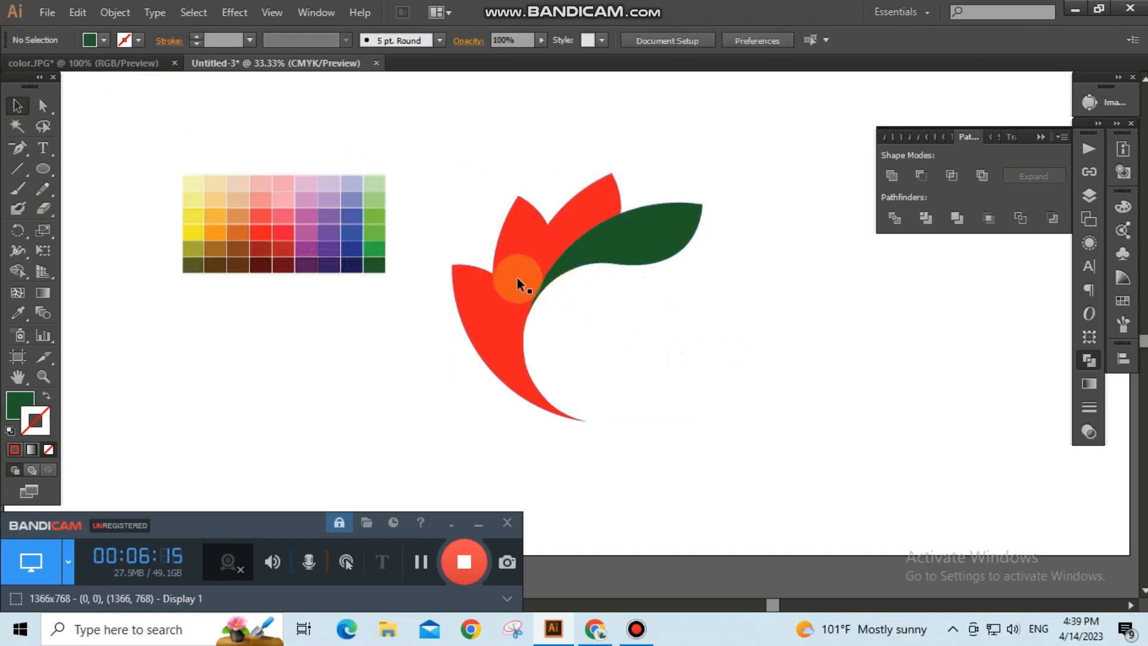
pyautogui.moveTo(453, 168); pyautogui.dragTo(723, 400)
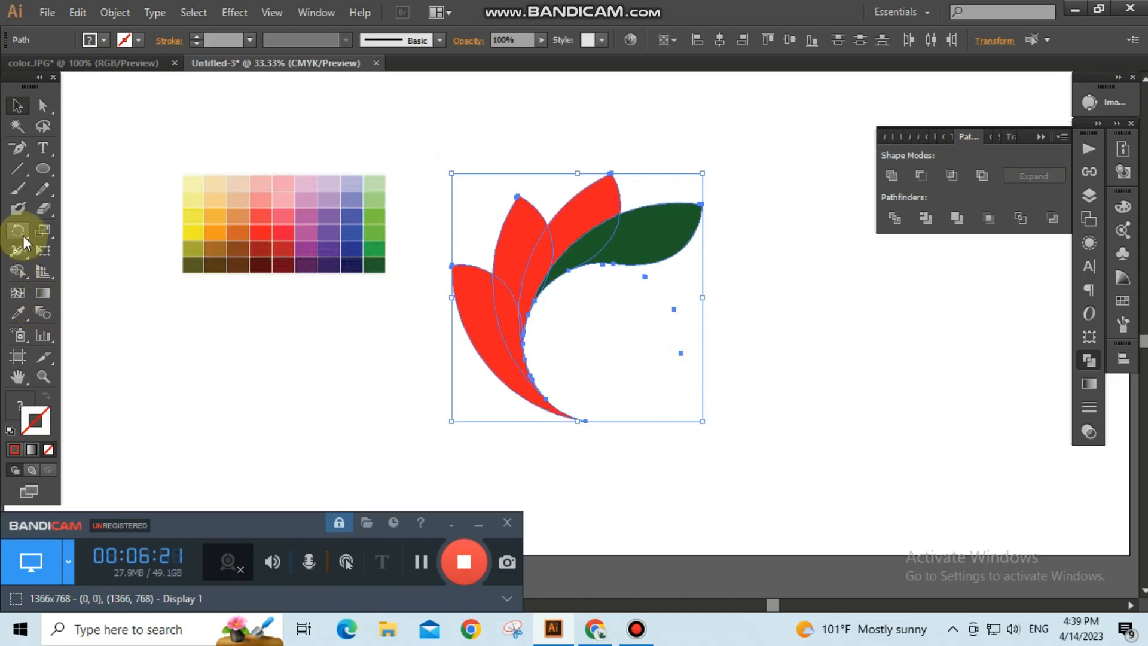
pyautogui.click(17, 270)
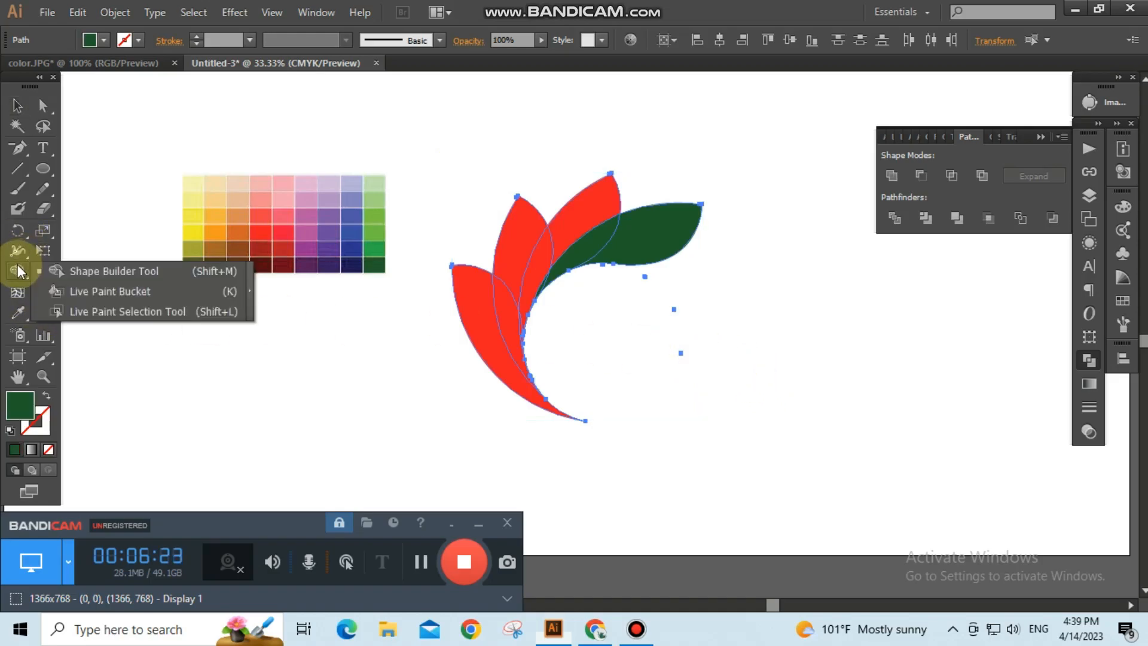
pyautogui.click(110, 270)
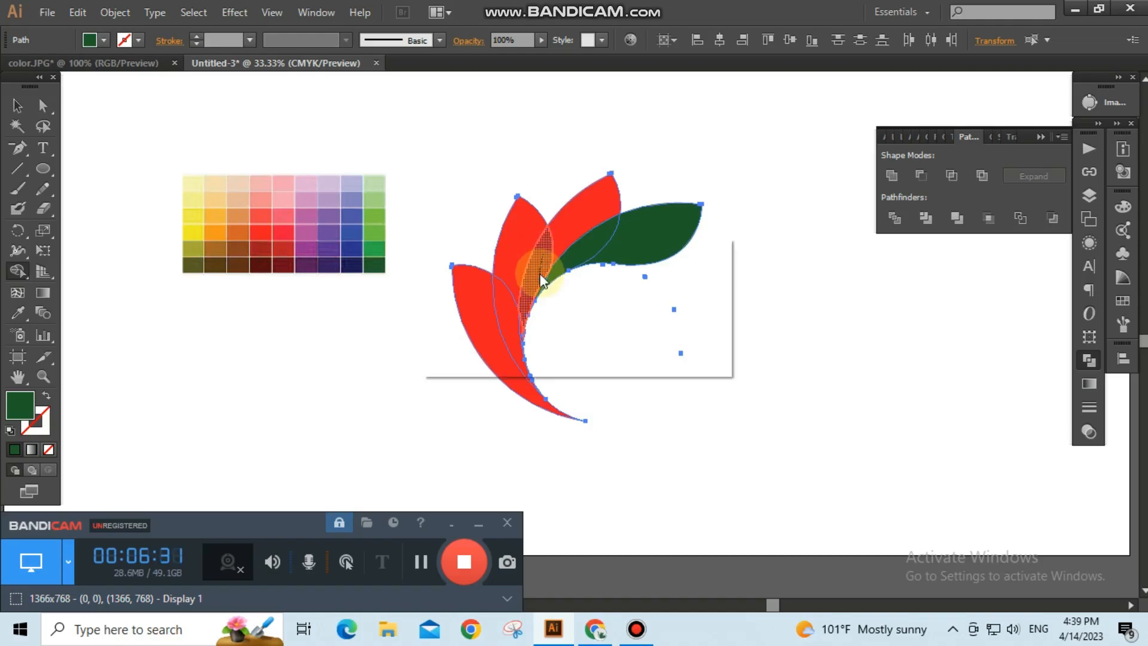
pyautogui.click(540, 275)
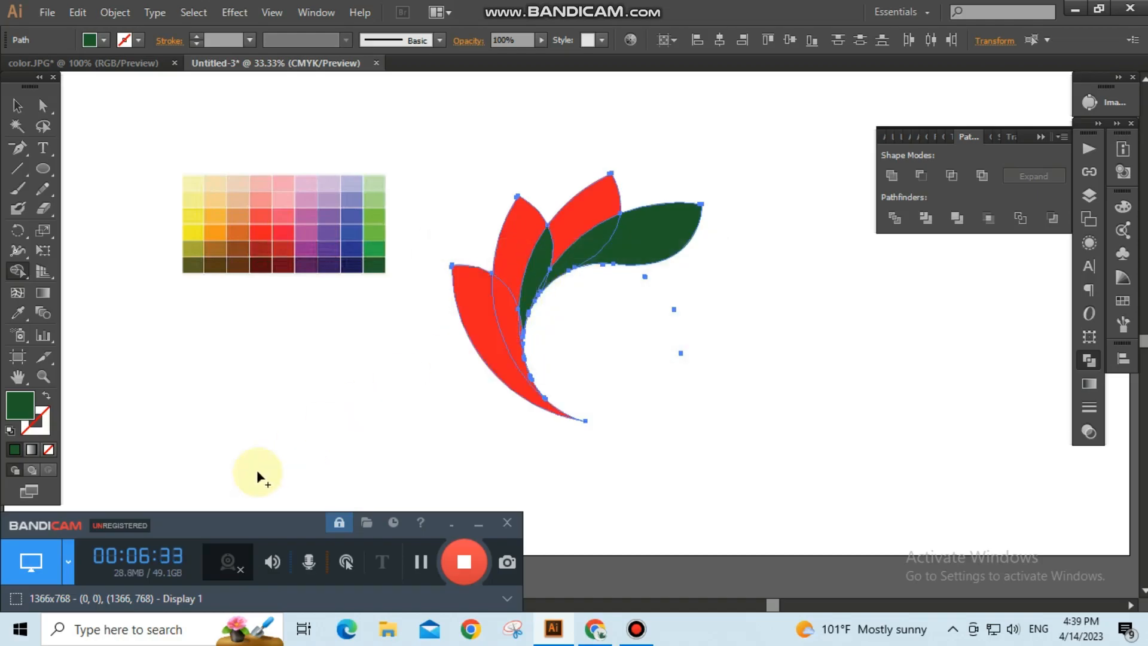
pyautogui.click(545, 275)
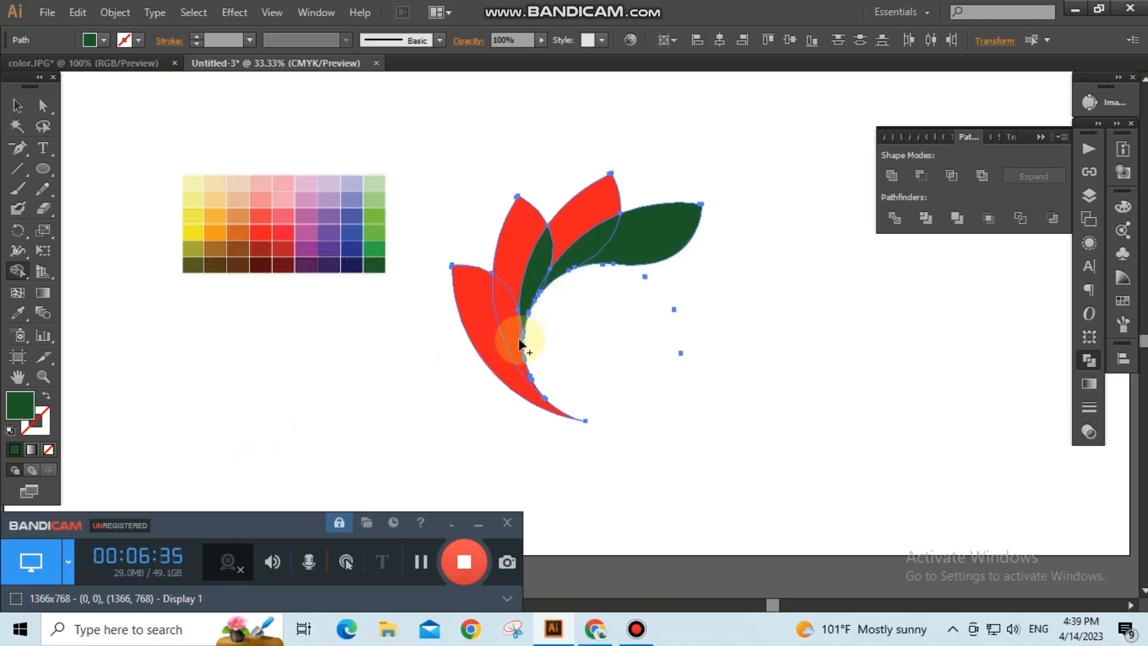
# Fill the remaining red leaf regions with dark green using the Shape Builder Tool.
pyautogui.moveTo(519, 344)
pyautogui.mouseDown()
pyautogui.moveTo(531, 270)
pyautogui.moveTo(541, 278)
pyautogui.mouseUp()
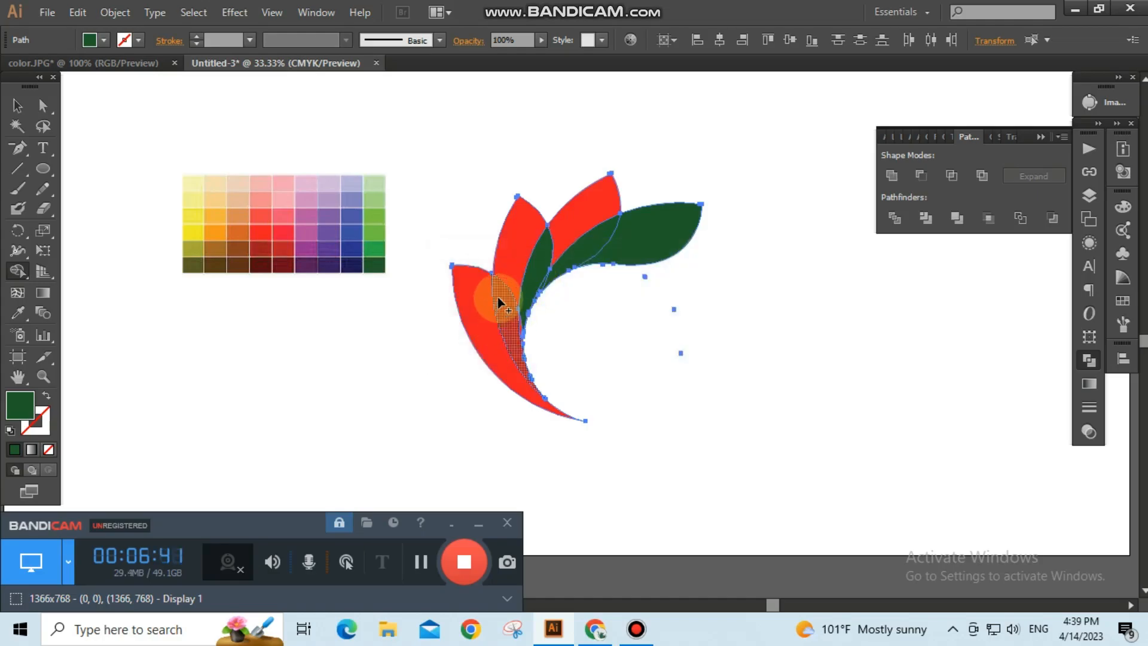
pyautogui.click(507, 321)
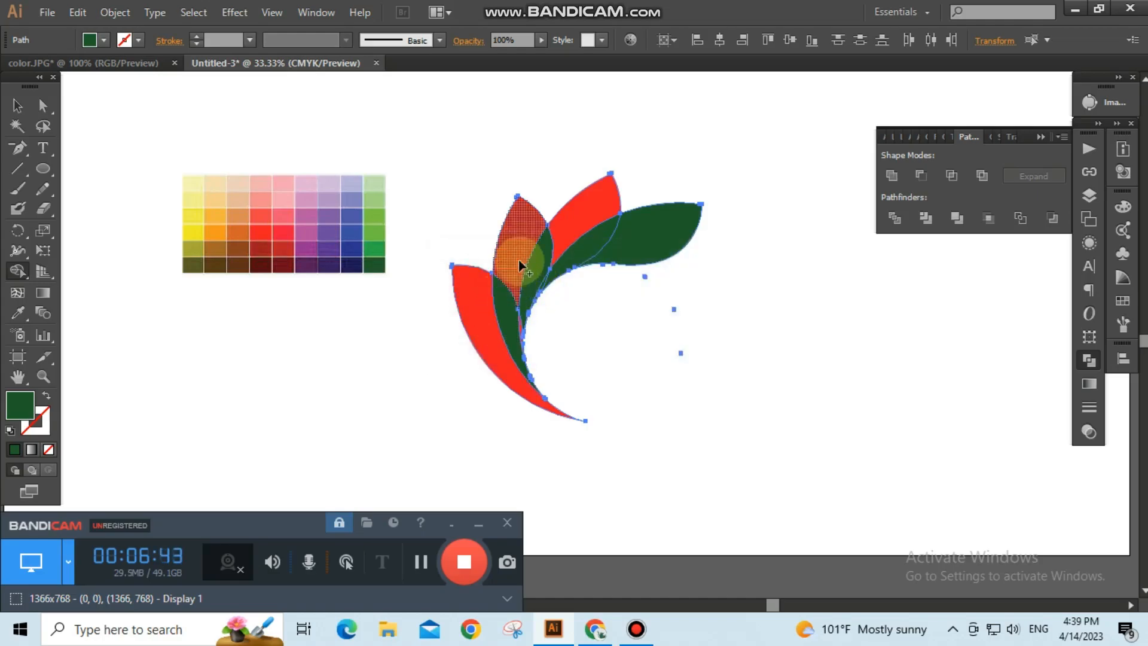
pyautogui.click(576, 220)
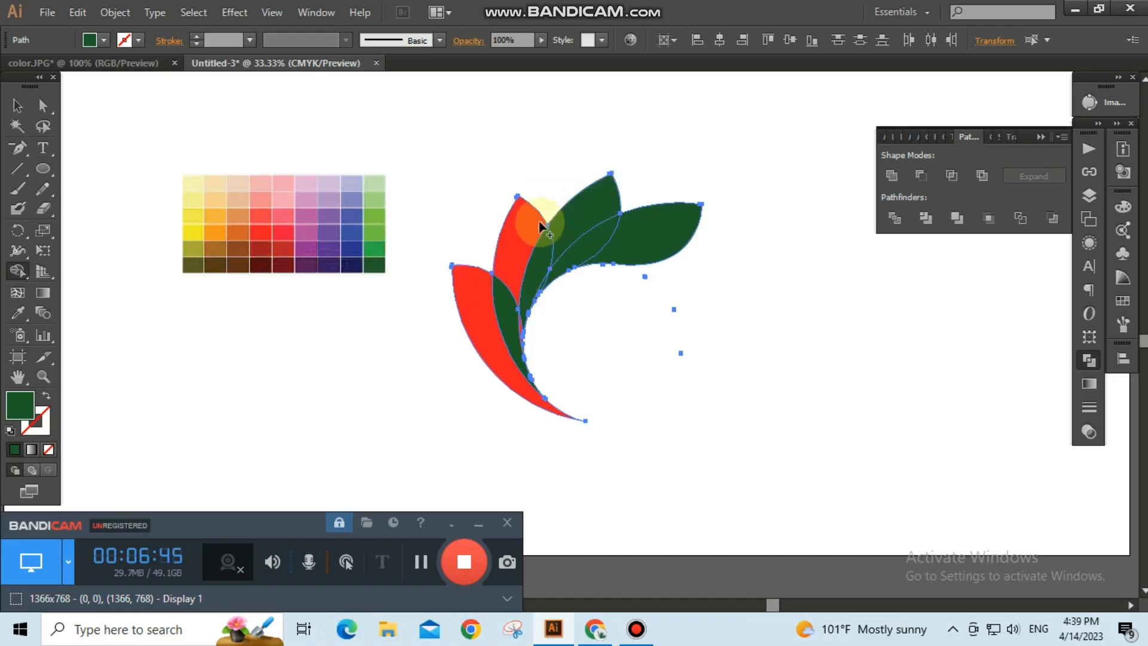
pyautogui.click(507, 255)
pyautogui.click(461, 296)
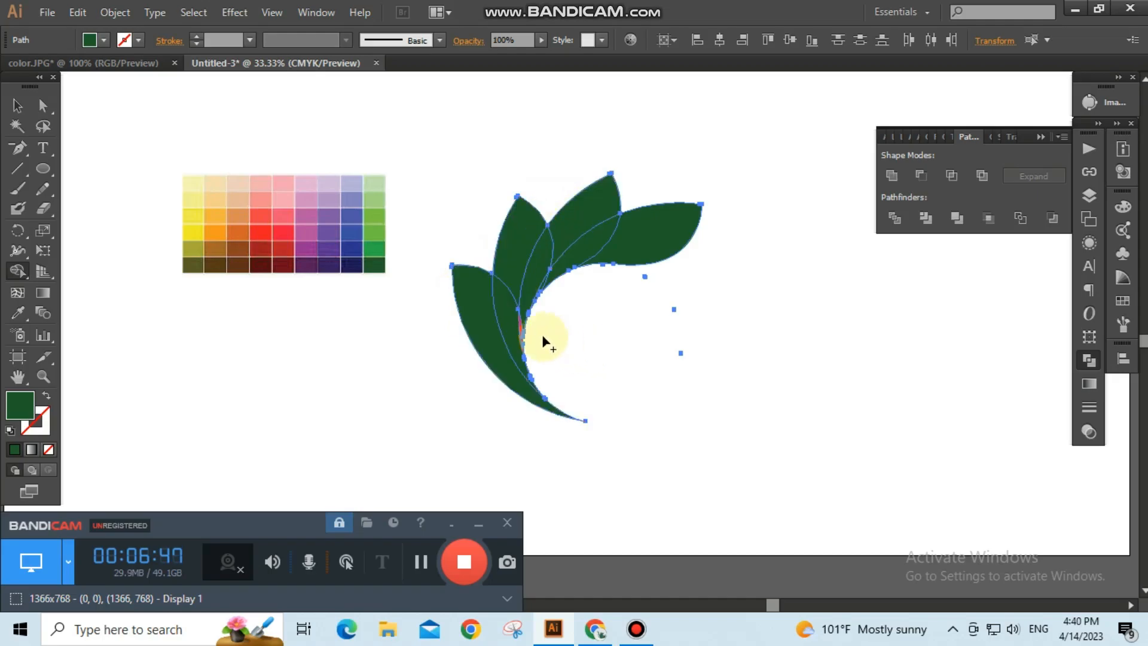
# Fill the last thin red sliver between the leaves with dark green and deselect everything.
pyautogui.scroll(2, 478, 330)
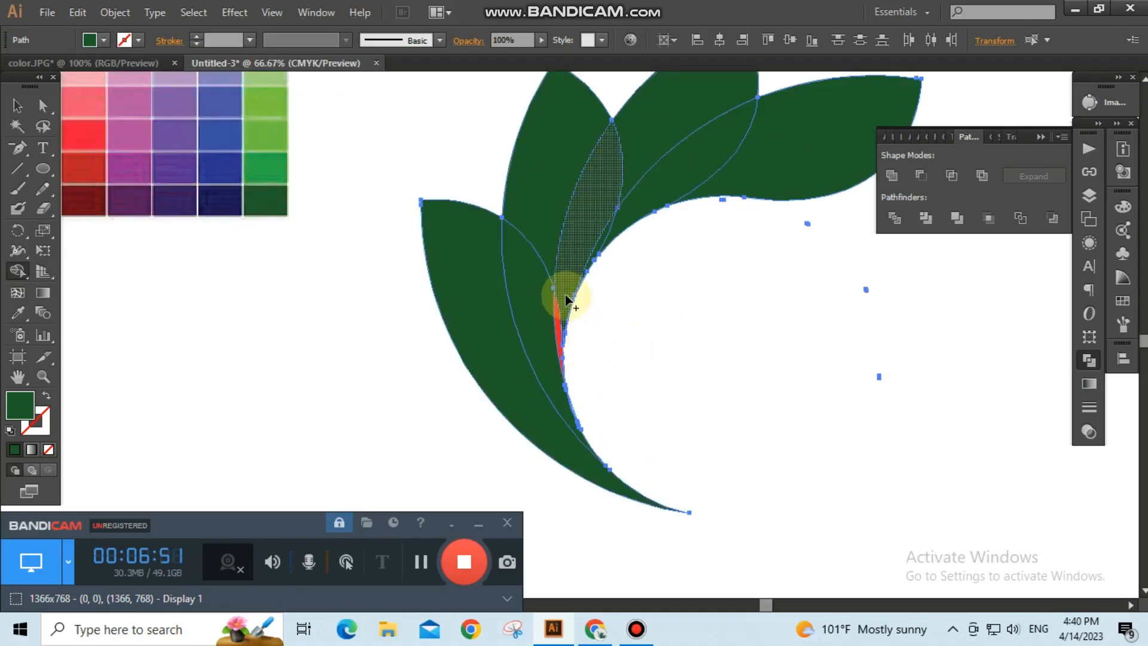
pyautogui.click(559, 321)
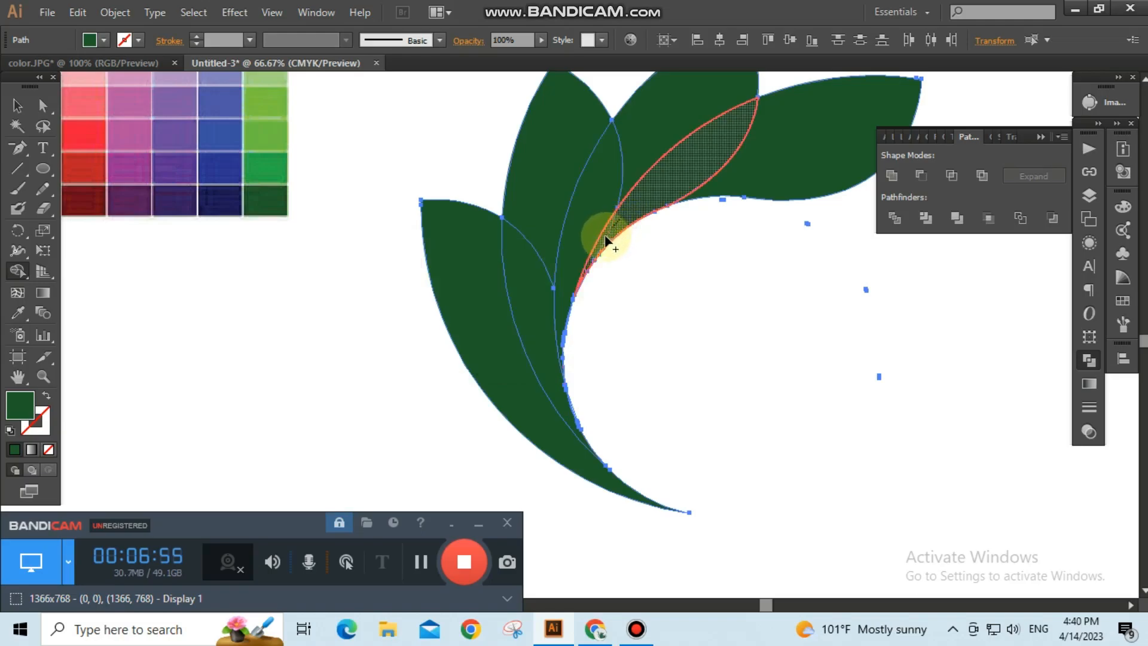
pyautogui.click(614, 246)
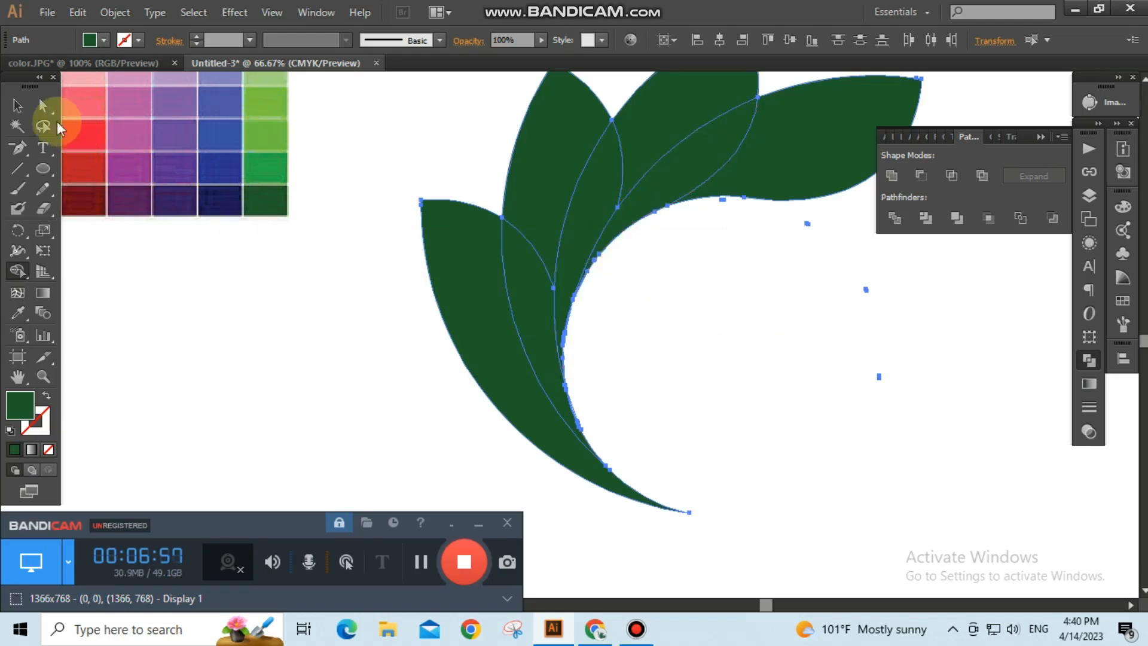
pyautogui.click(16, 108)
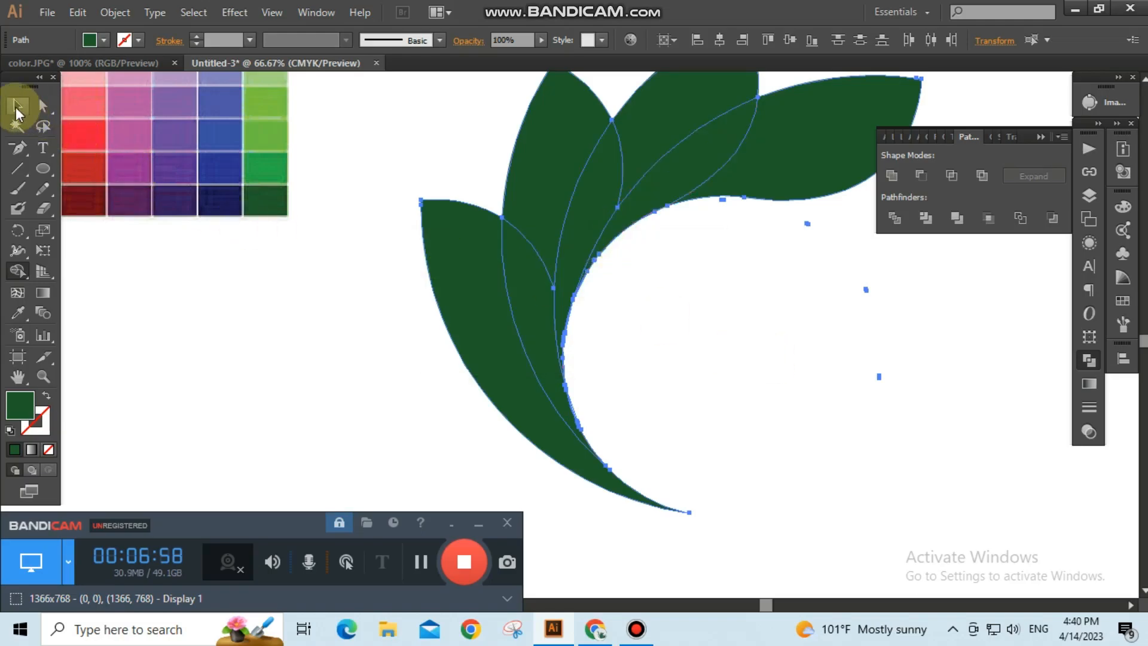
pyautogui.click(182, 326)
pyautogui.scroll(-2, 544, 351)
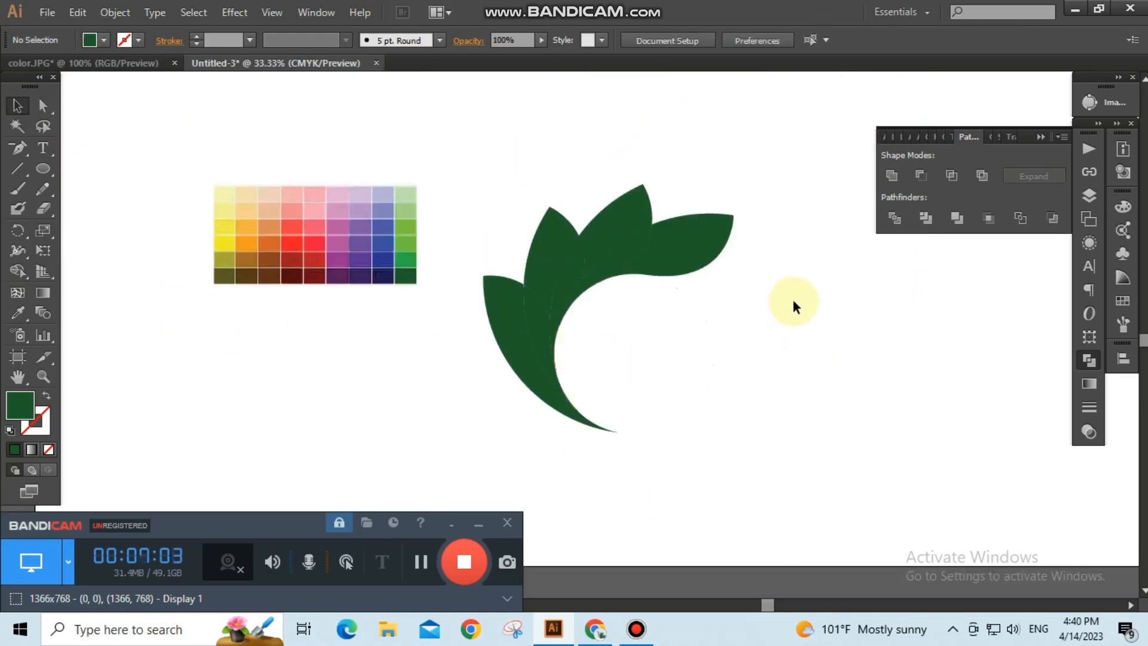
# Recolour the upper middle leaf segment with a medium green sampled from the colour chart.
pyautogui.click(619, 219)
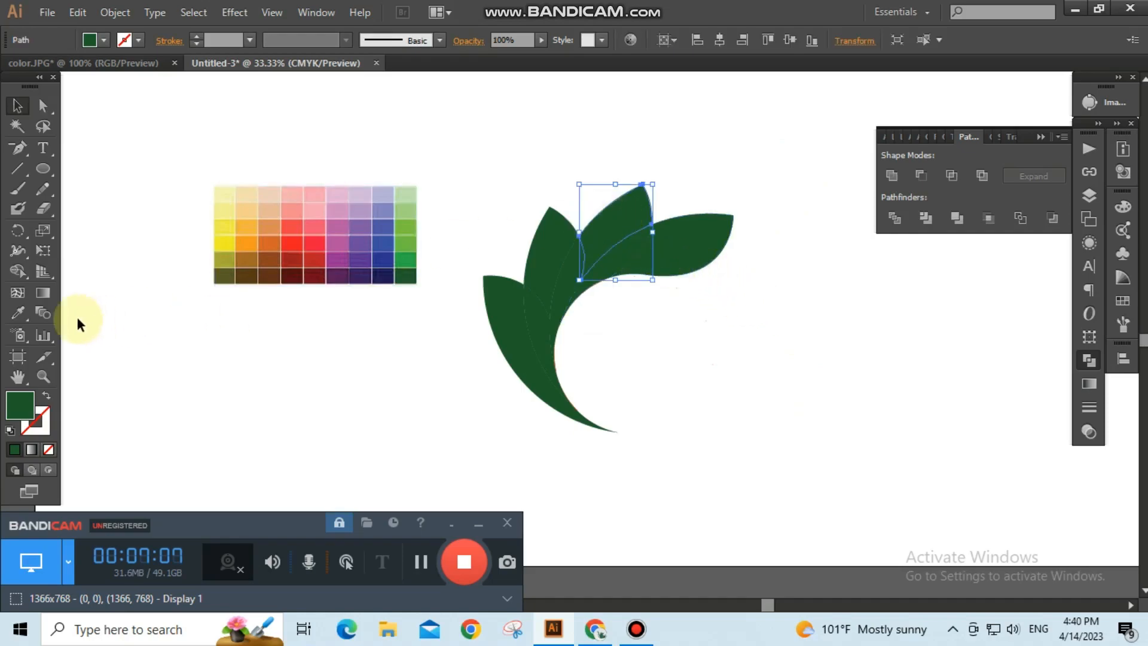
pyautogui.click(17, 312)
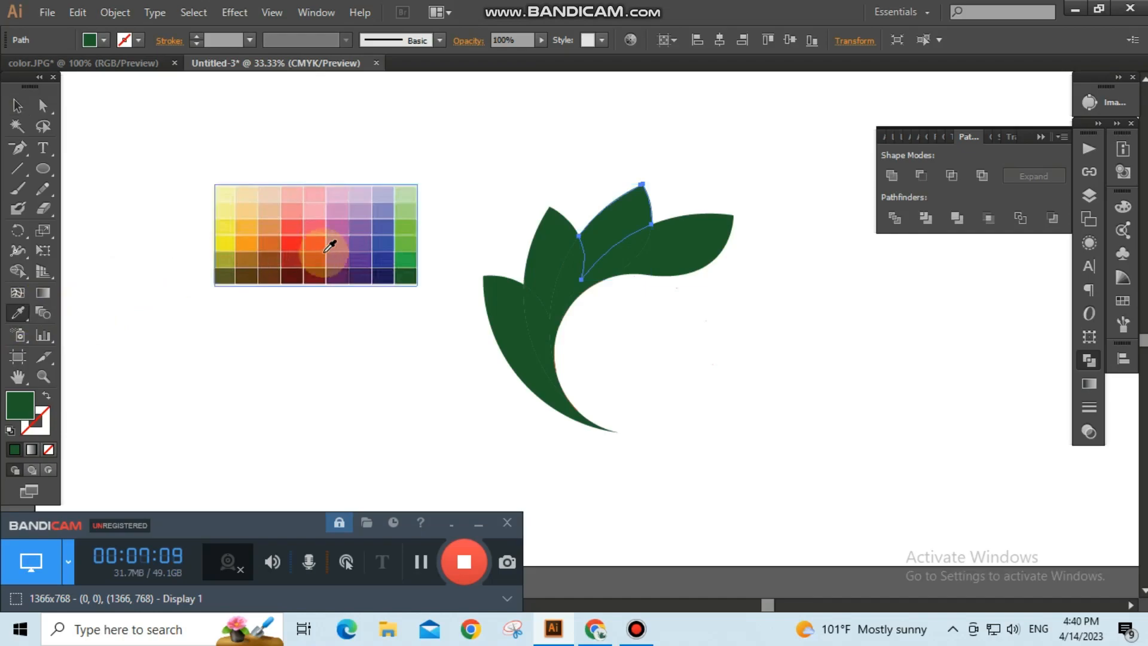
pyautogui.click(414, 256)
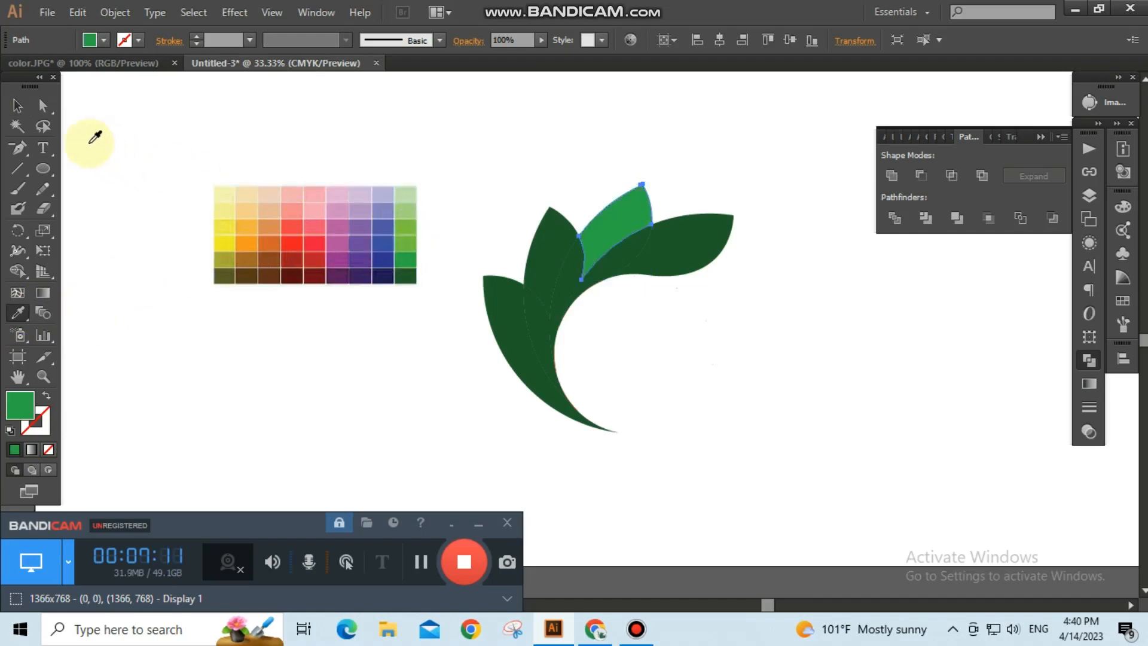
# Recolour the inner segment beneath it with a light green sampled from the colour chart.
pyautogui.click(21, 106)
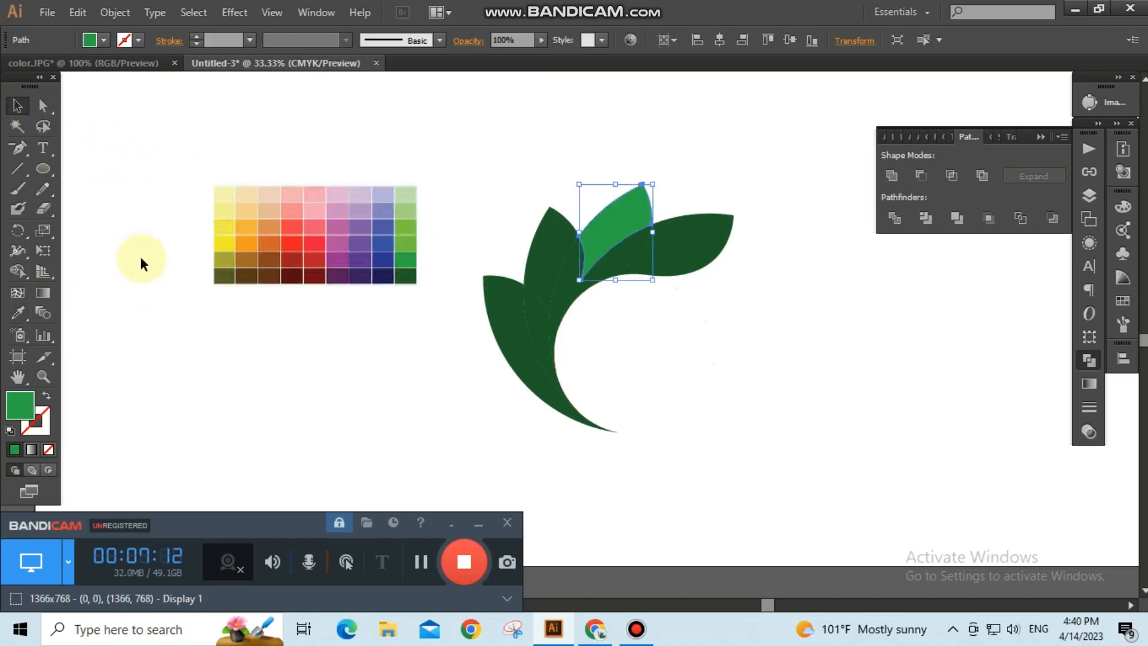
pyautogui.click(622, 252)
pyautogui.click(18, 312)
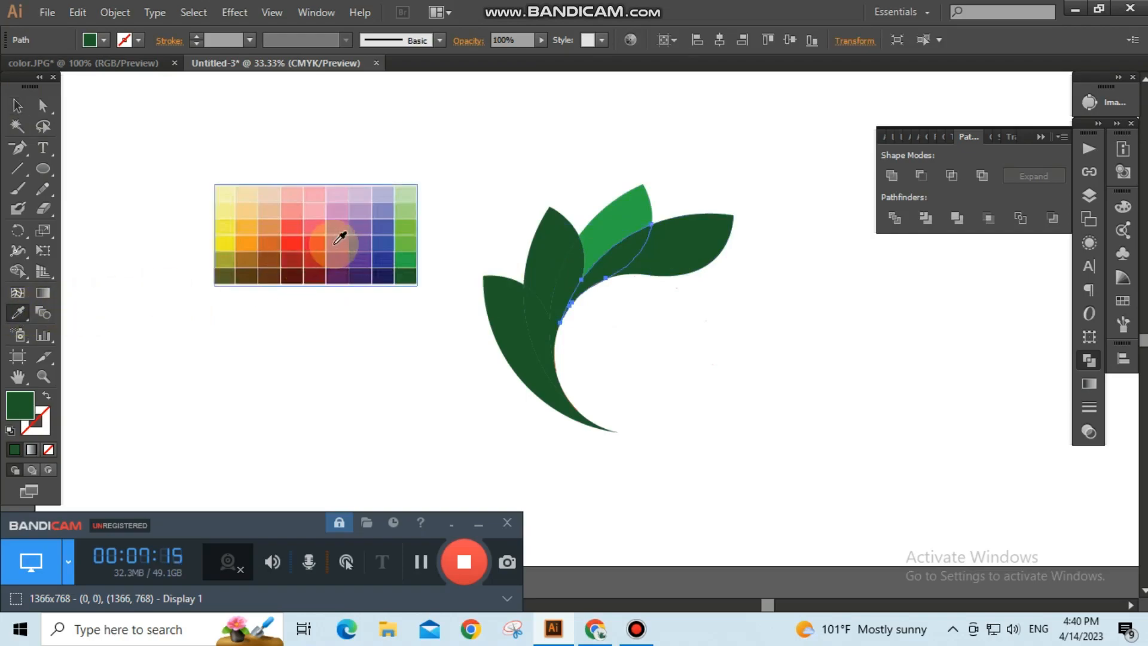
pyautogui.click(407, 244)
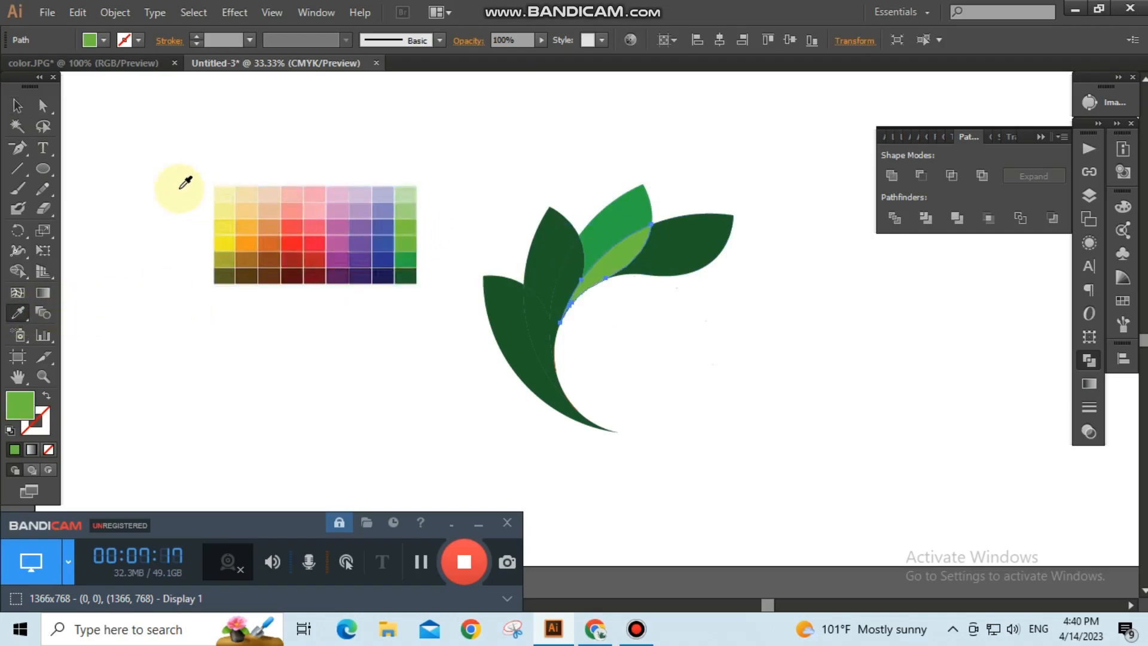
# Recolour the upper-left leaf with a yellow-green sampled from the colour chart and deselect it.
pyautogui.click(19, 107)
pyautogui.click(284, 405)
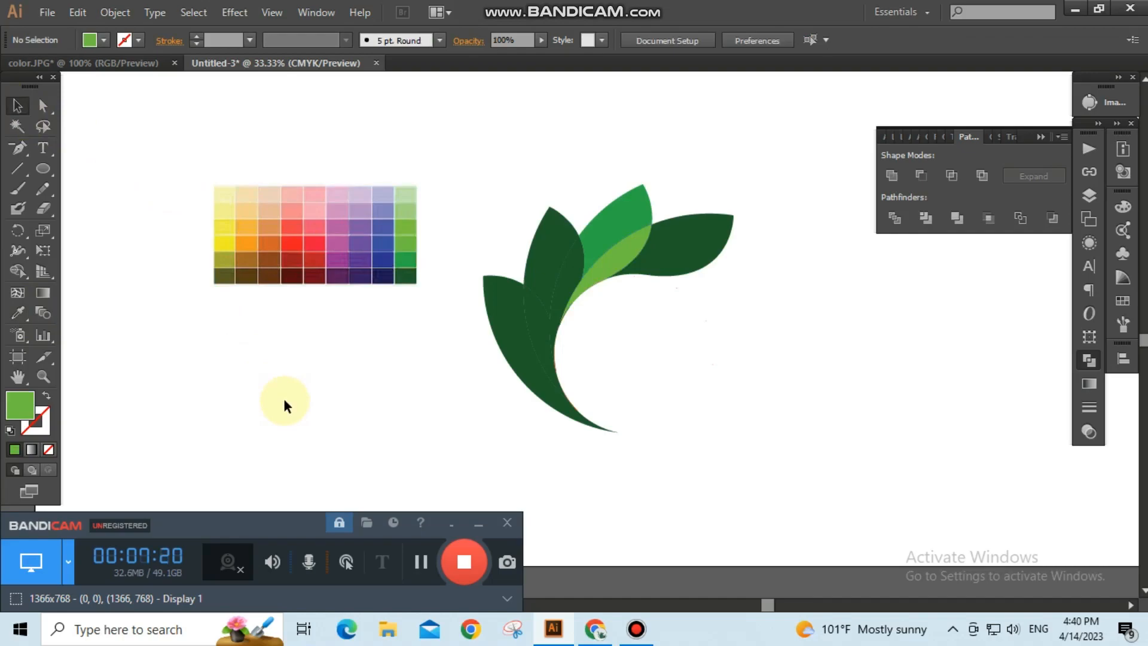
pyautogui.click(558, 243)
pyautogui.click(17, 312)
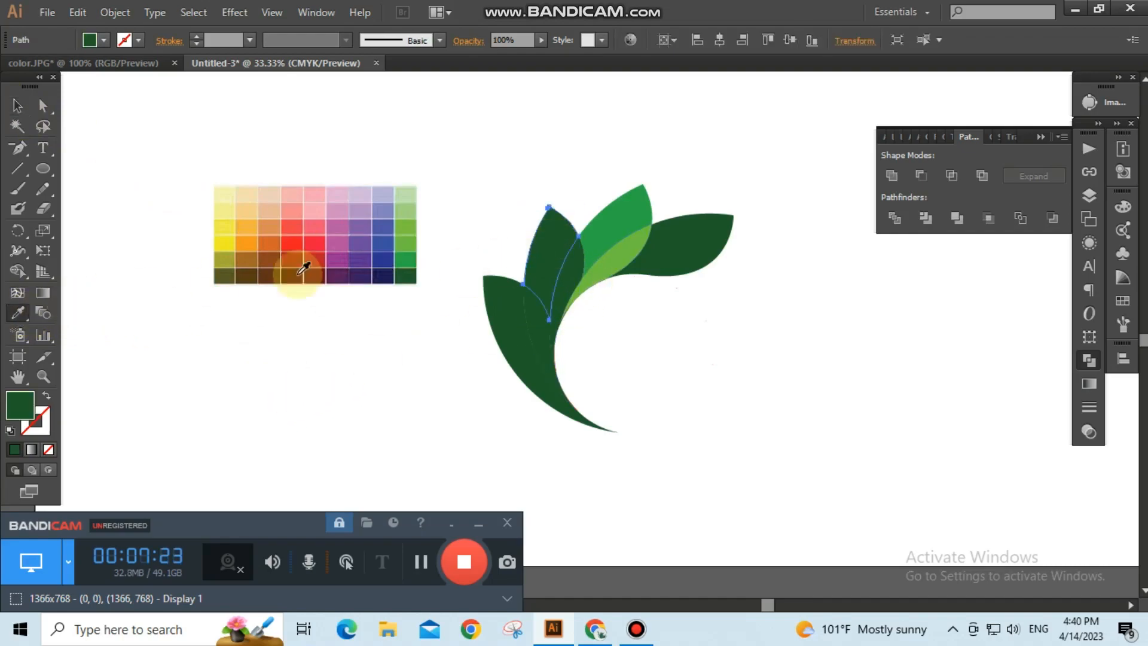
pyautogui.click(405, 223)
pyautogui.click(16, 105)
pyautogui.click(276, 382)
# Recolour the narrow inner segment beside the upper-left leaf with a pale green sampled from the colour chart.
pyautogui.click(569, 278)
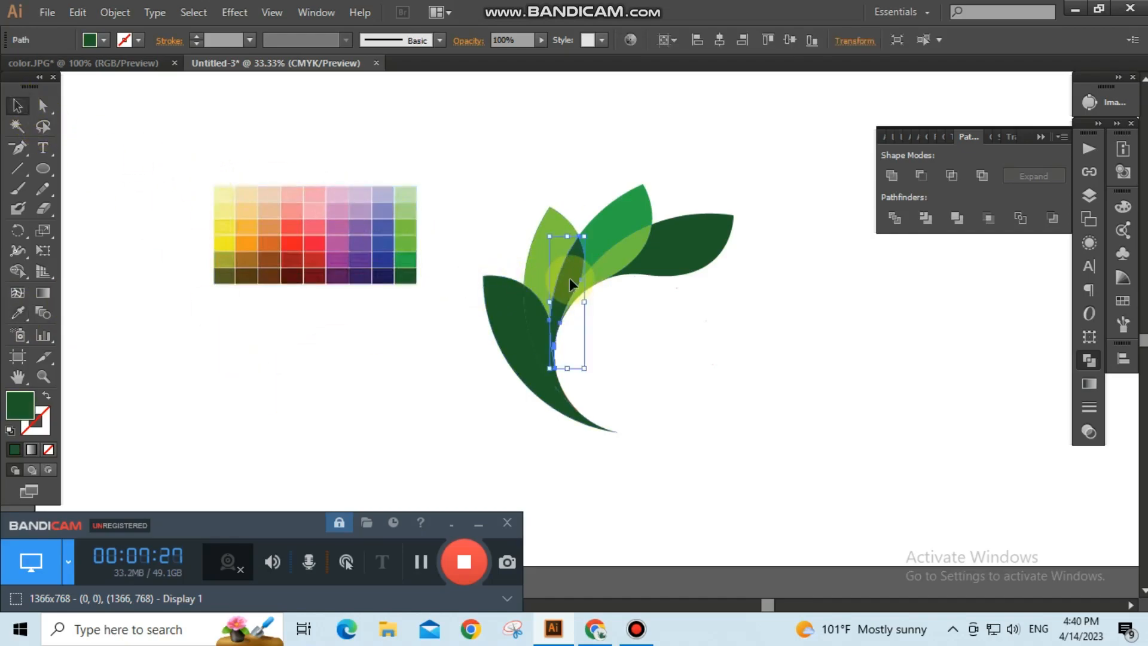
pyautogui.click(14, 312)
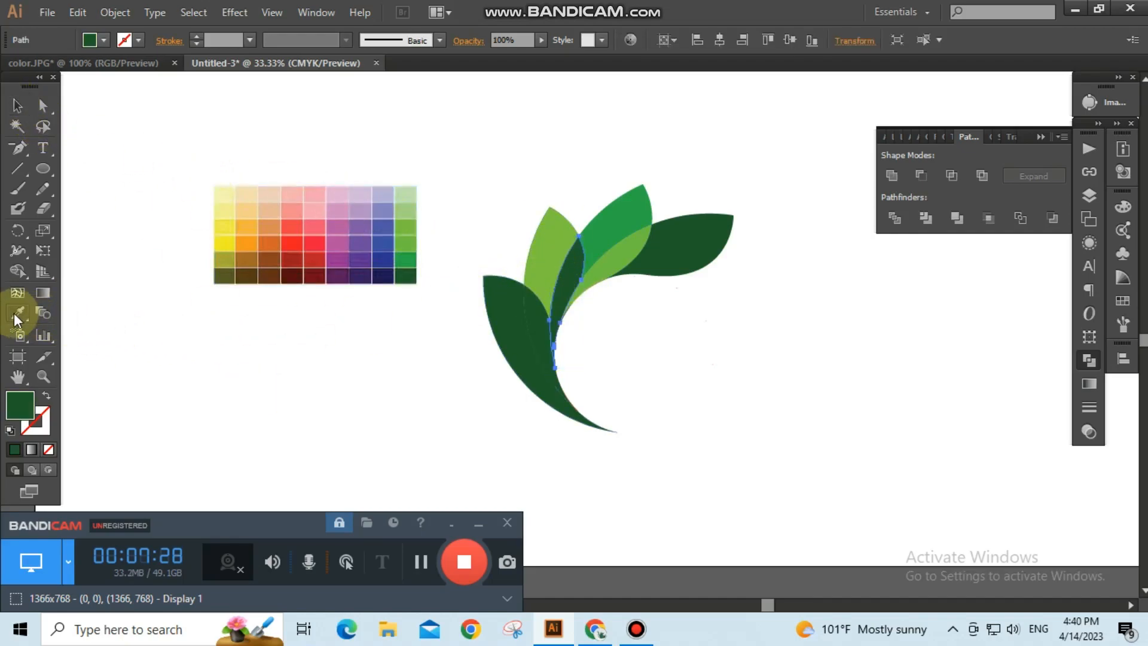
pyautogui.click(411, 202)
pyautogui.click(14, 105)
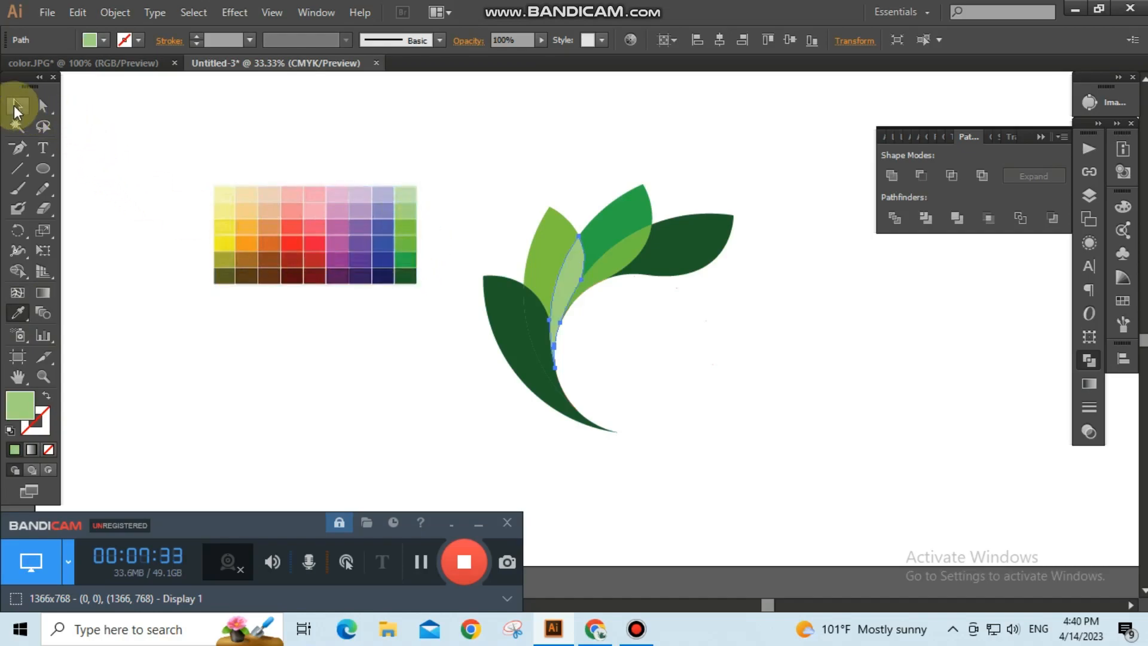
pyautogui.click(206, 420)
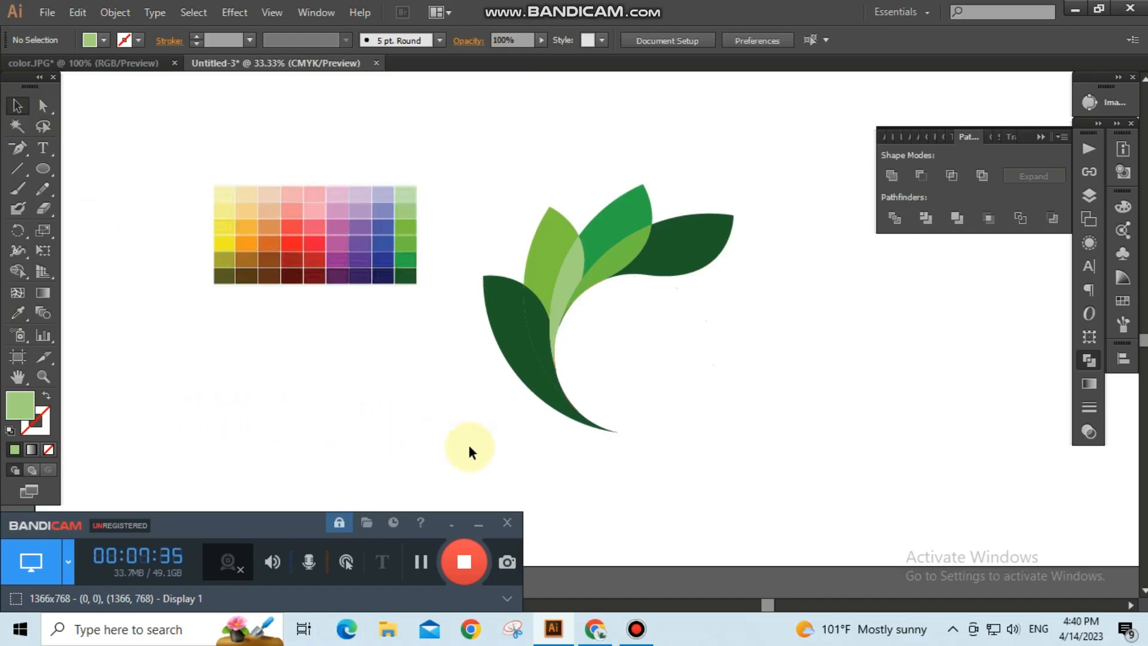
# Recolour the segment beneath it with the same pale green from the colour chart and deselect.
pyautogui.click(544, 319)
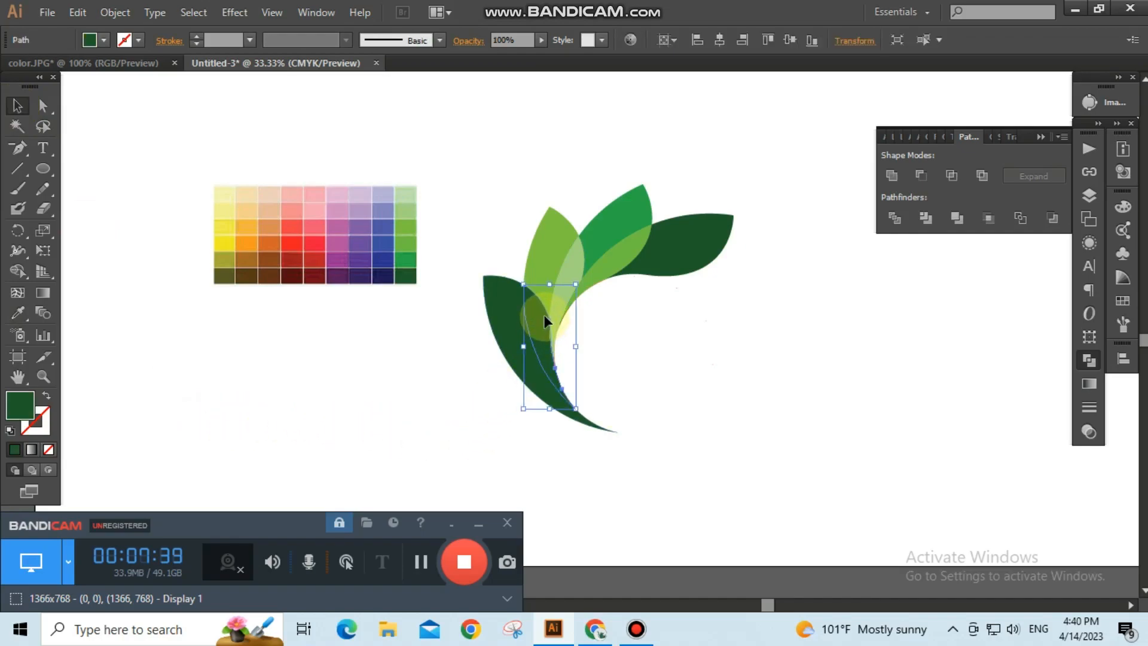
pyautogui.click(16, 314)
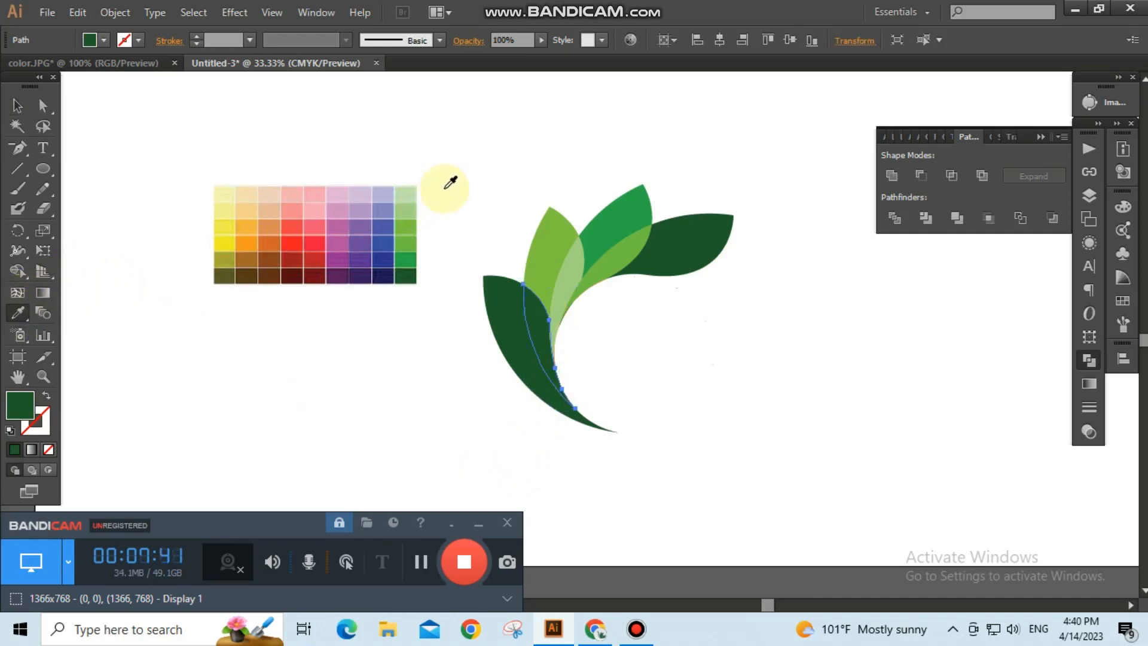
pyautogui.click(408, 195)
pyautogui.click(18, 106)
pyautogui.click(318, 393)
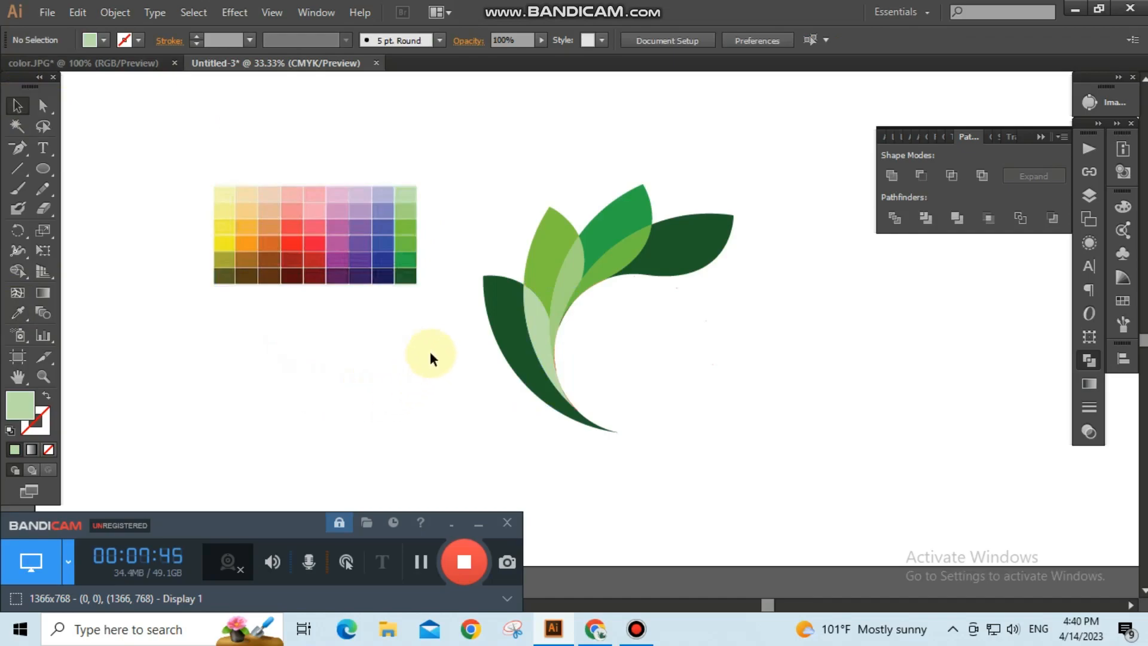
# Recolour the lower-left leaf with a pale green, setting the fill to #99cc99 in the Color Picker.
pyautogui.moveTo(515, 339); pyautogui.dragTo(515, 340)
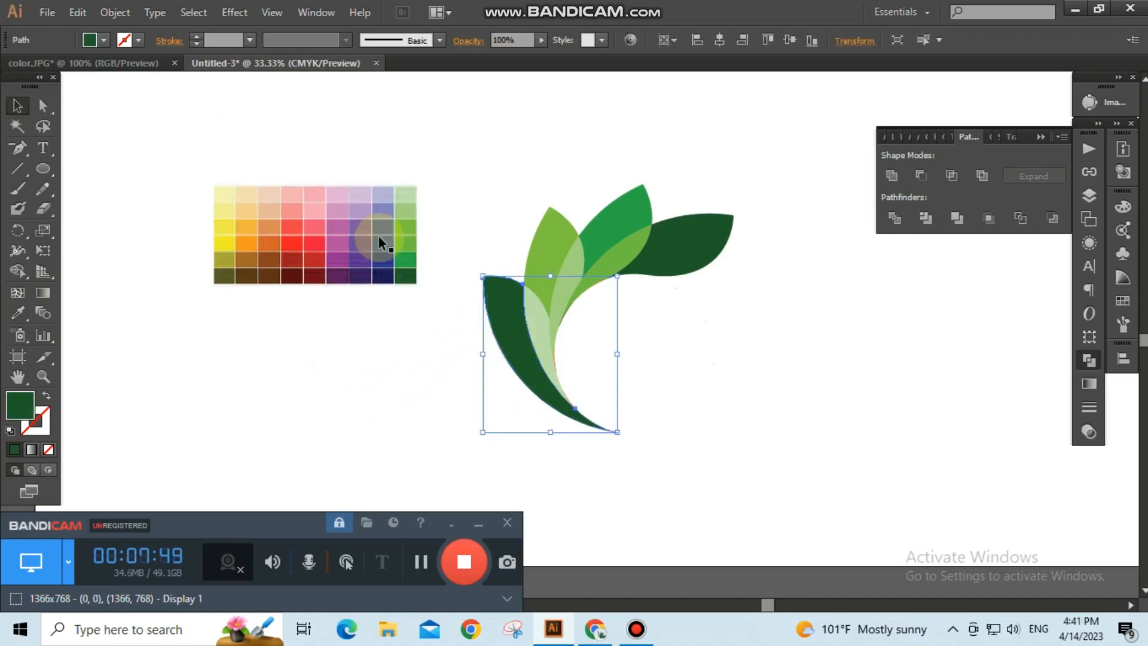
pyautogui.click(18, 312)
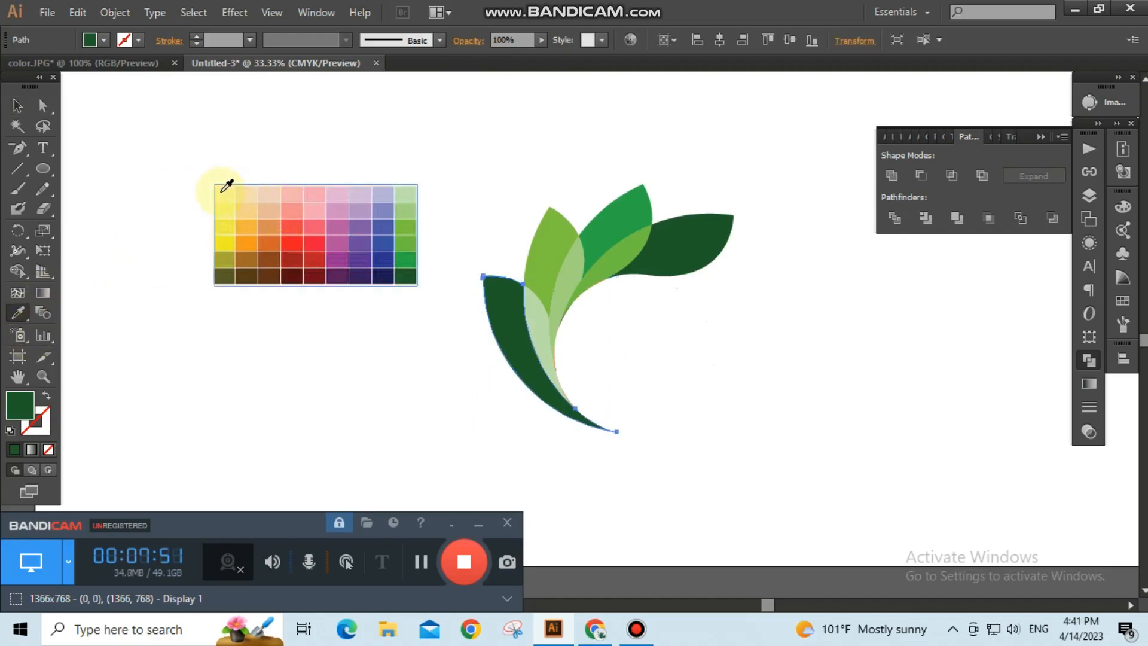
pyautogui.click(229, 189)
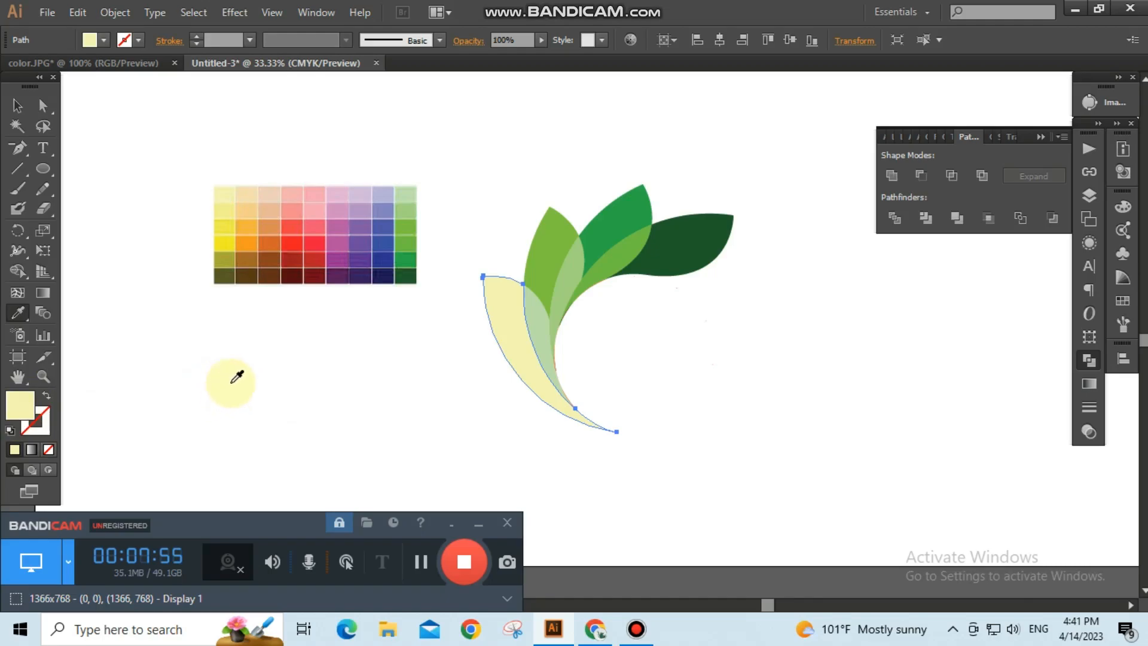
pyautogui.click(542, 316)
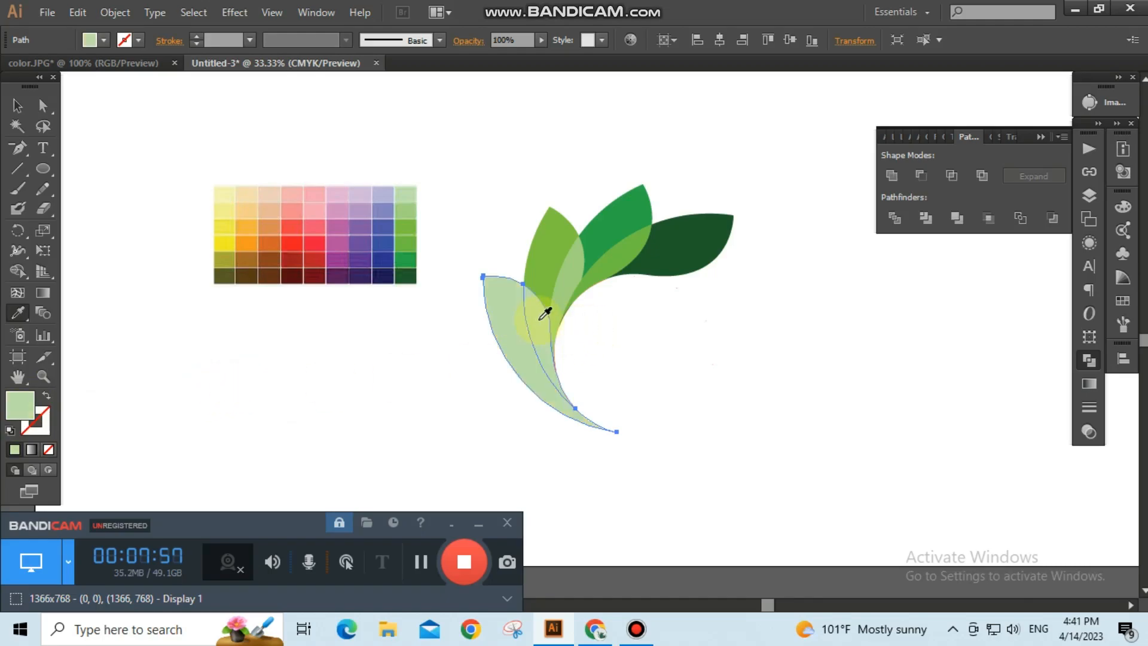
pyautogui.doubleClick(27, 404)
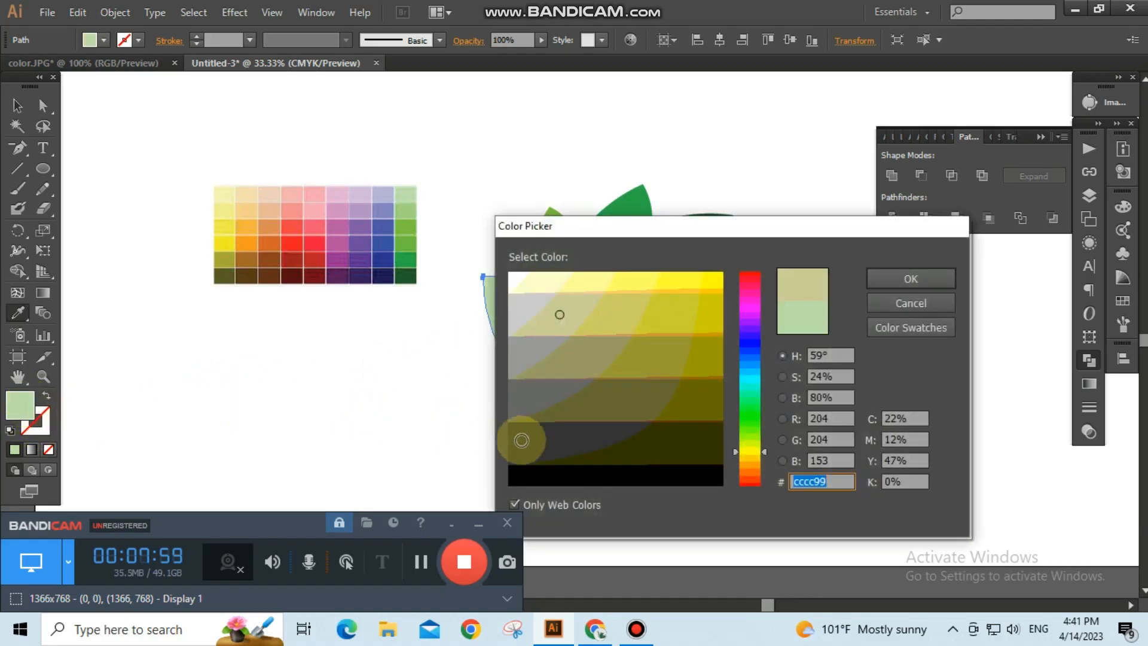
pyautogui.click(751, 430)
pyautogui.moveTo(550, 314); pyautogui.dragTo(541, 288)
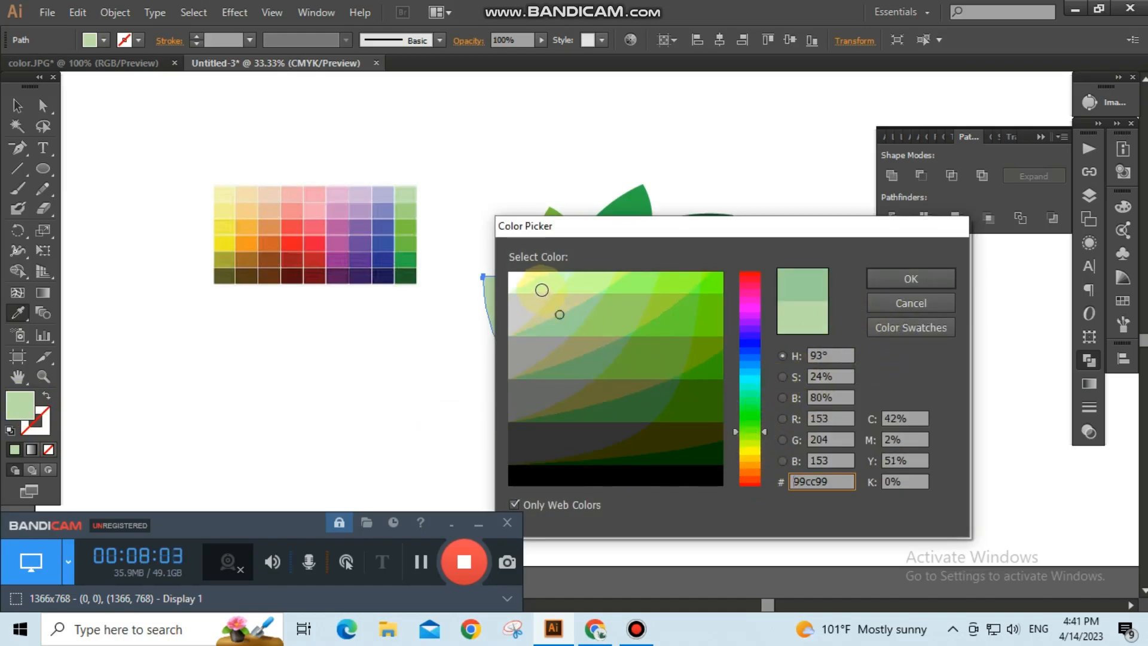
pyautogui.click(908, 279)
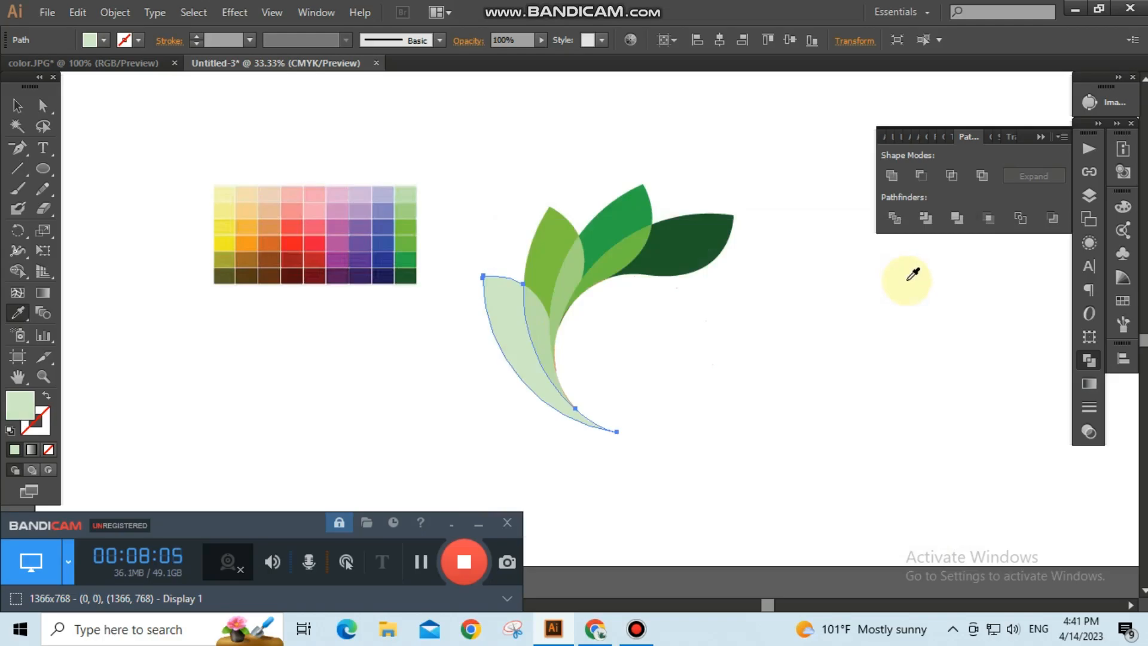
# Select all the leaf shapes of the logo with a selection marquee.
pyautogui.click(17, 106)
pyautogui.click(402, 381)
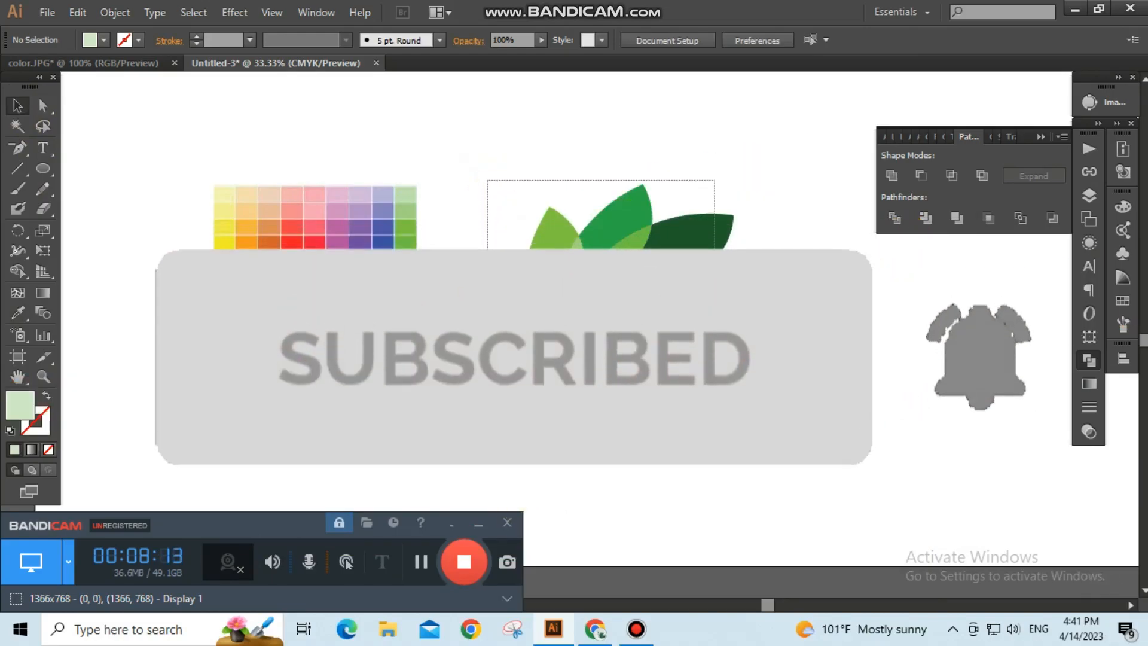
pyautogui.moveTo(487, 180); pyautogui.dragTo(757, 420)
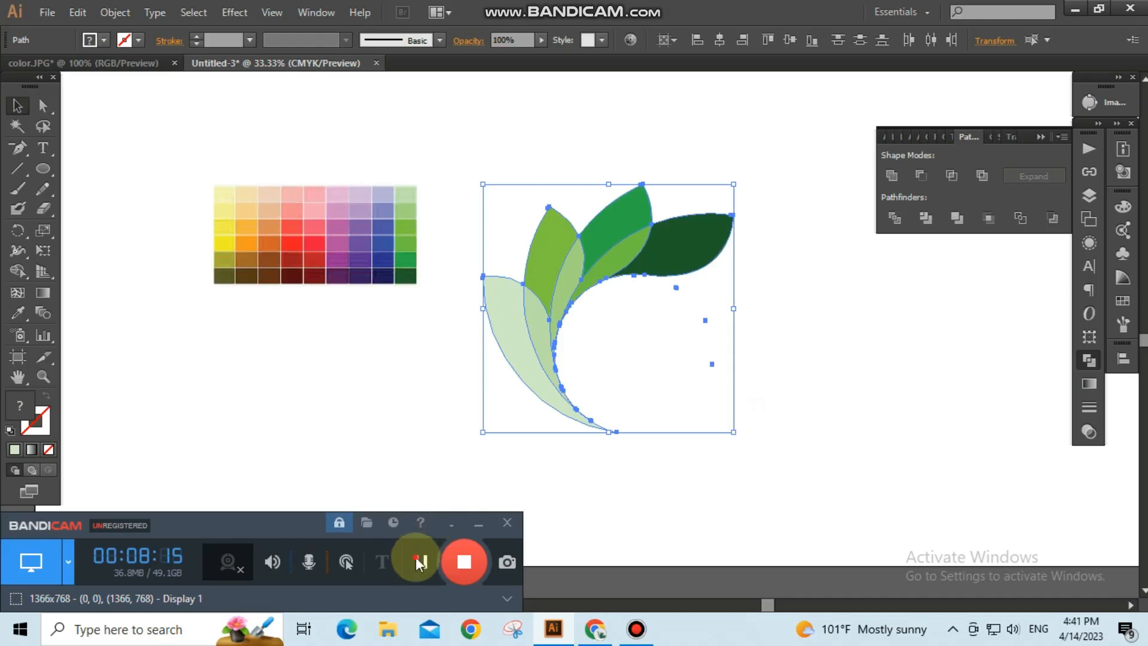